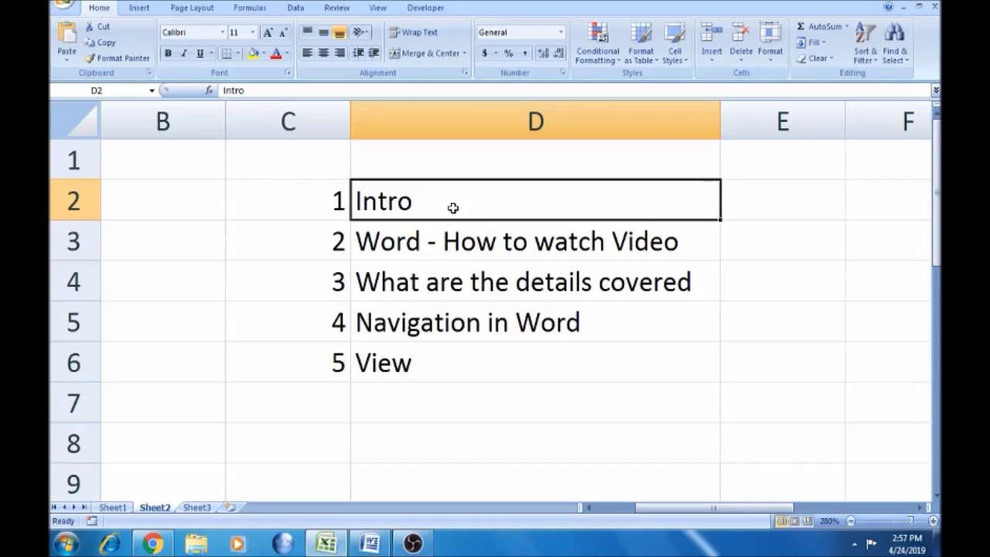
- Switch the Excel selection back and forth between the Intro and 'Word - How to watch Video' topics
click(435, 244)
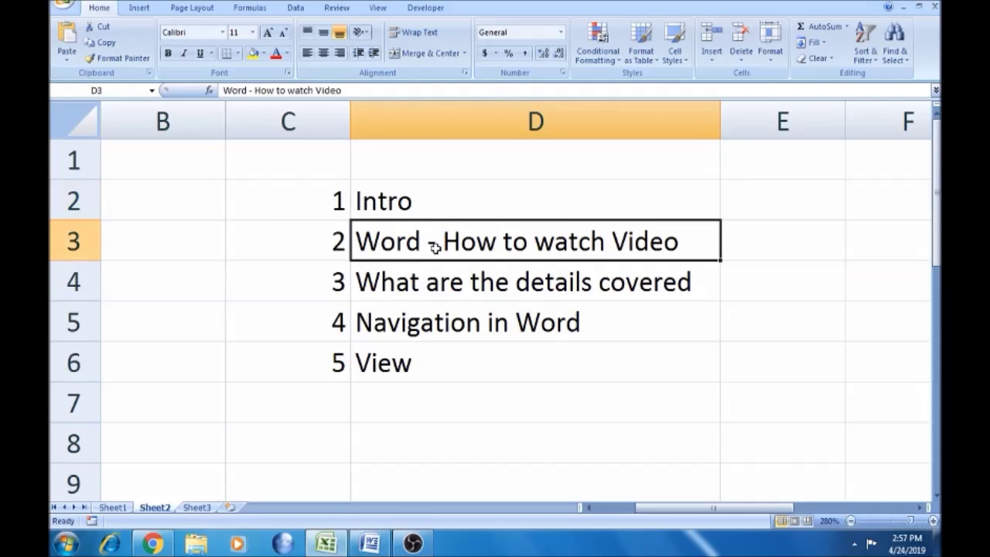
click(427, 196)
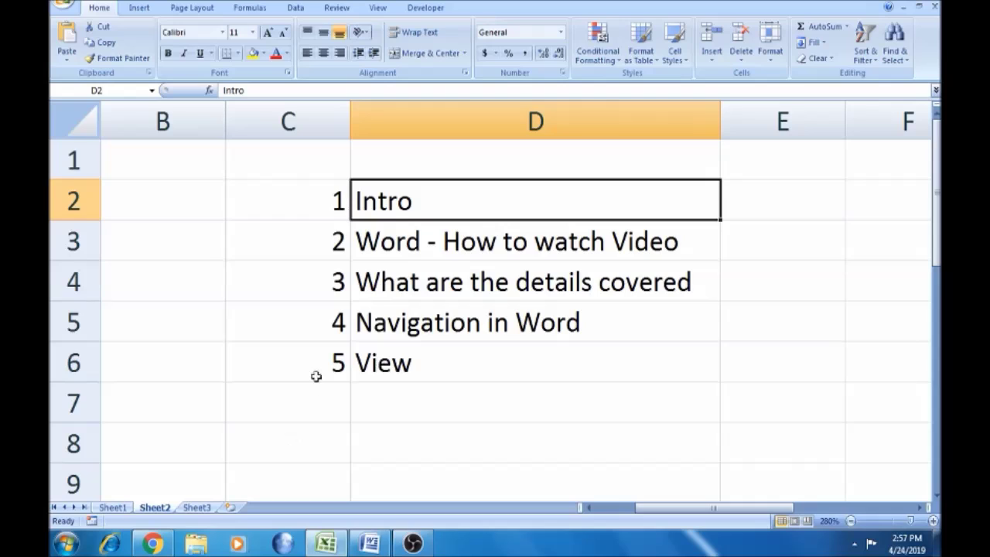
click(413, 244)
click(412, 201)
click(402, 242)
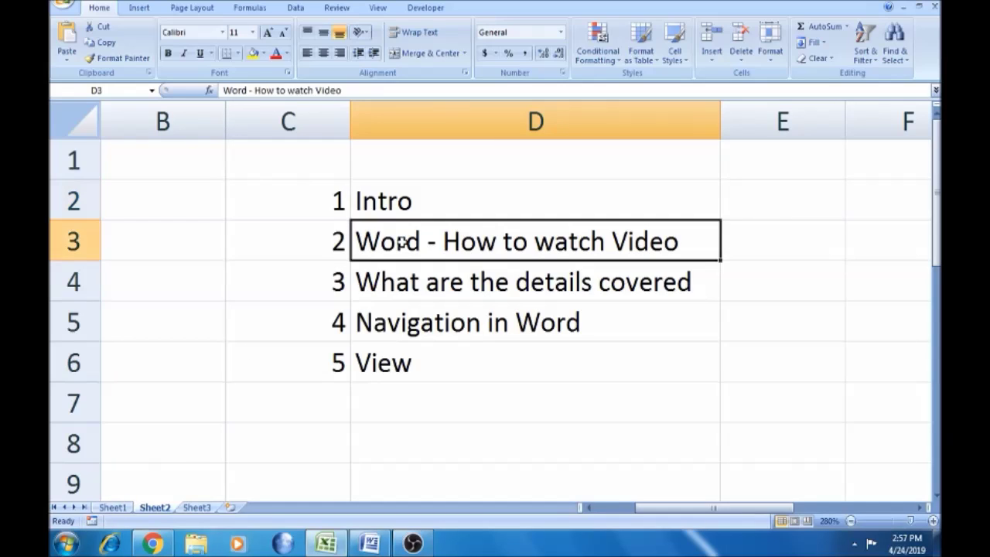
click(402, 198)
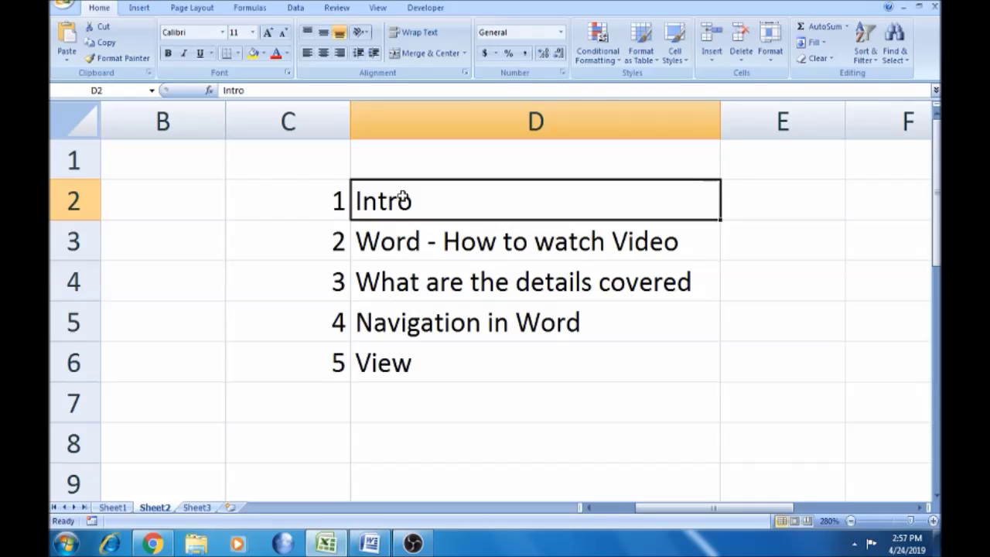
click(399, 233)
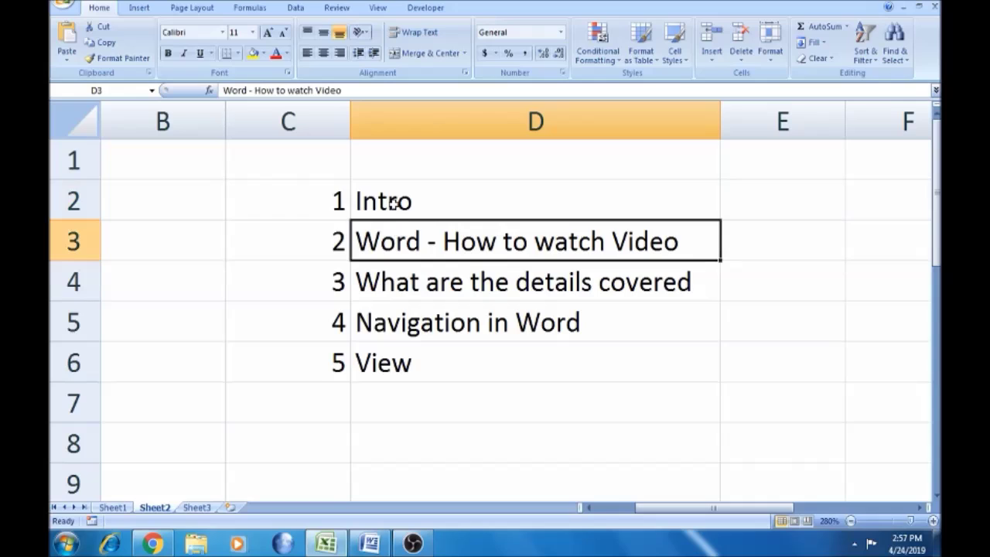
click(395, 202)
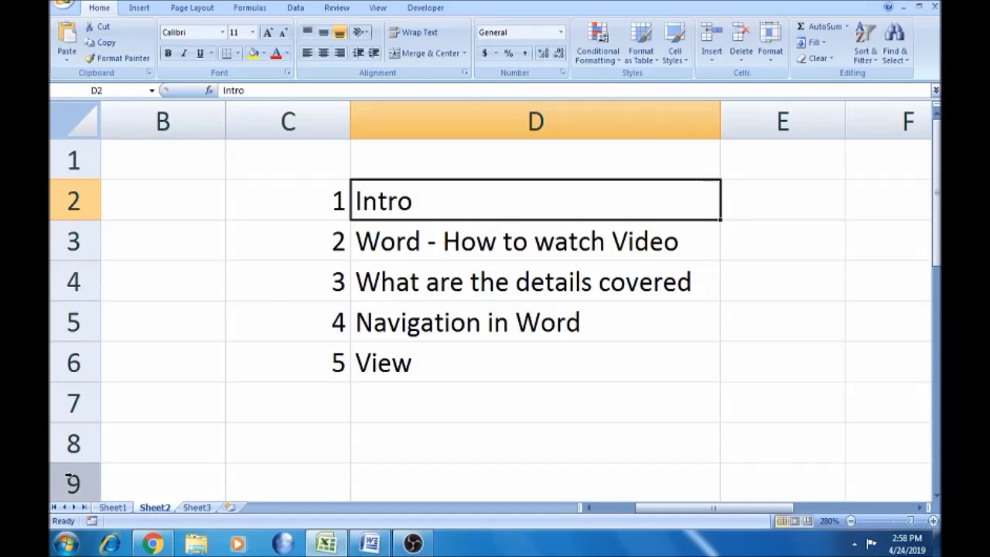
- Browse the Start menu's All Programs list into the Microsoft Office folder, then close it
click(65, 543)
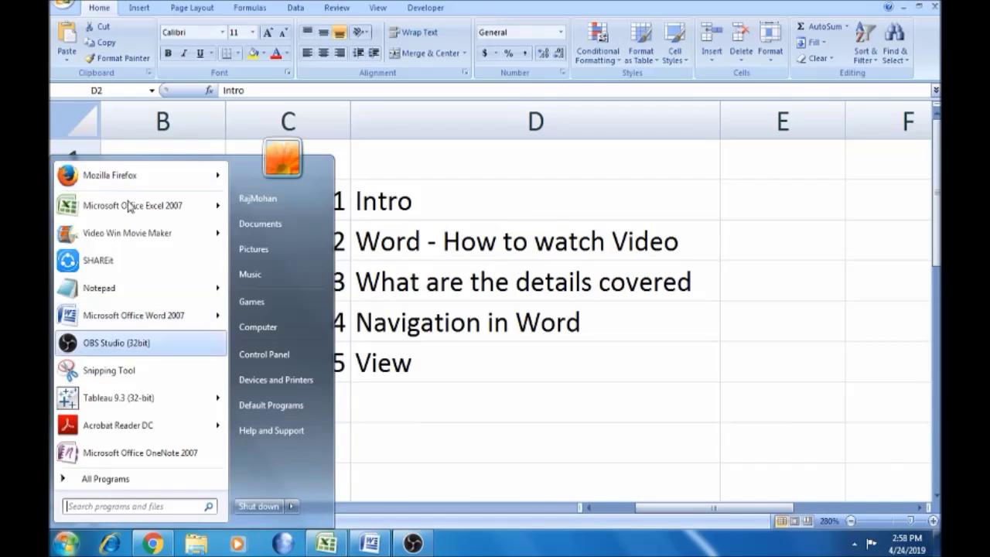
click(111, 480)
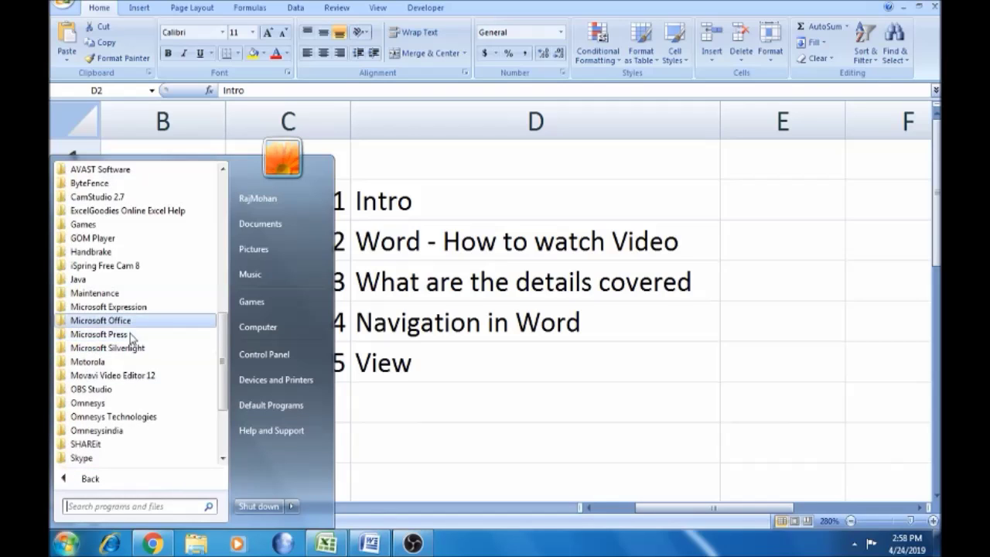
click(125, 324)
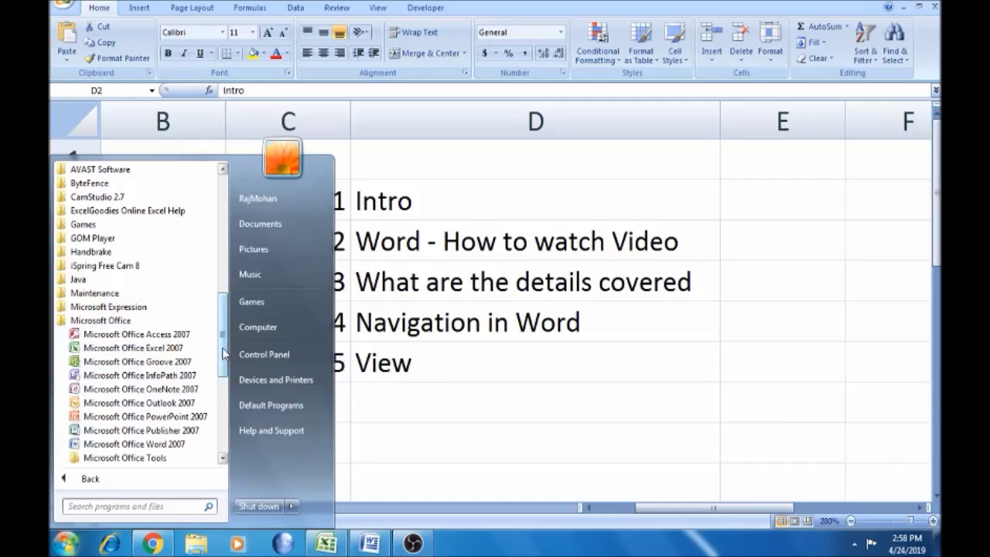
drag(222, 353, 222, 375)
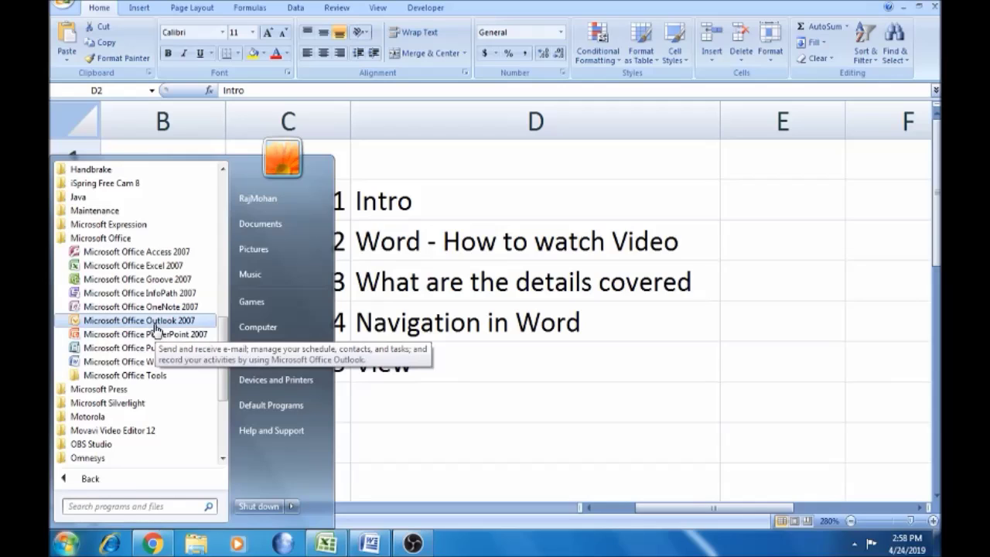
scroll(168, 279, up, 7)
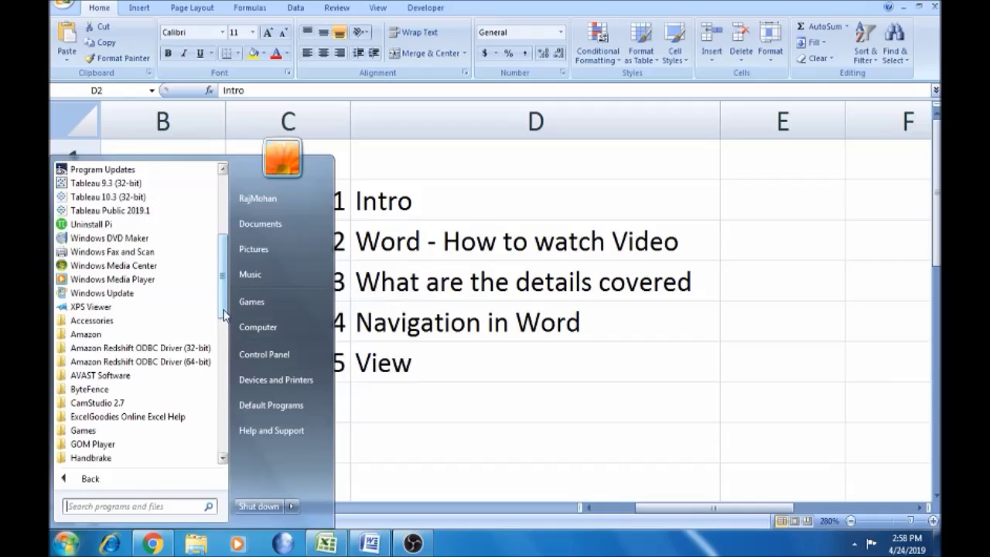
click(450, 357)
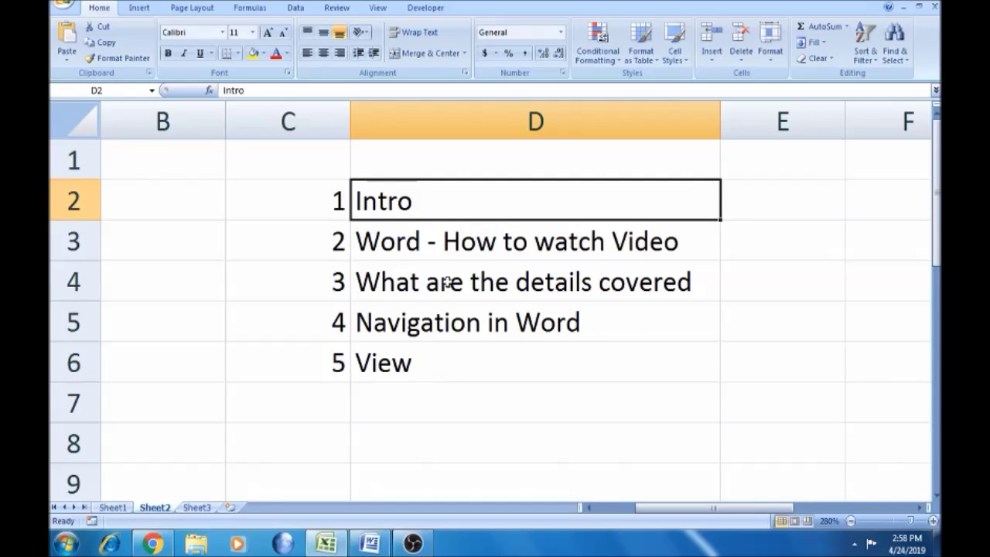
- Select the 'Word - How to watch Video' topic and bring the Word news article to the front
click(440, 245)
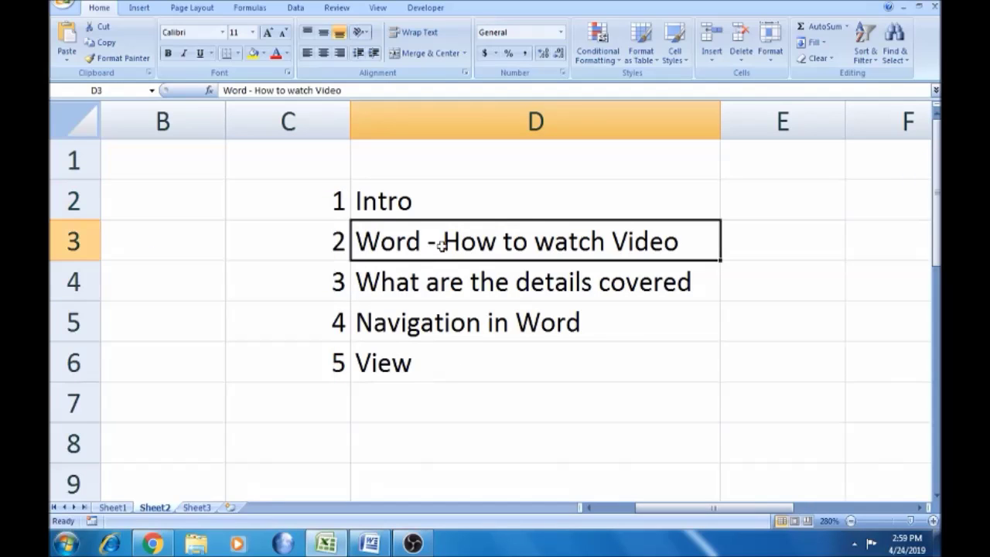
click(66, 544)
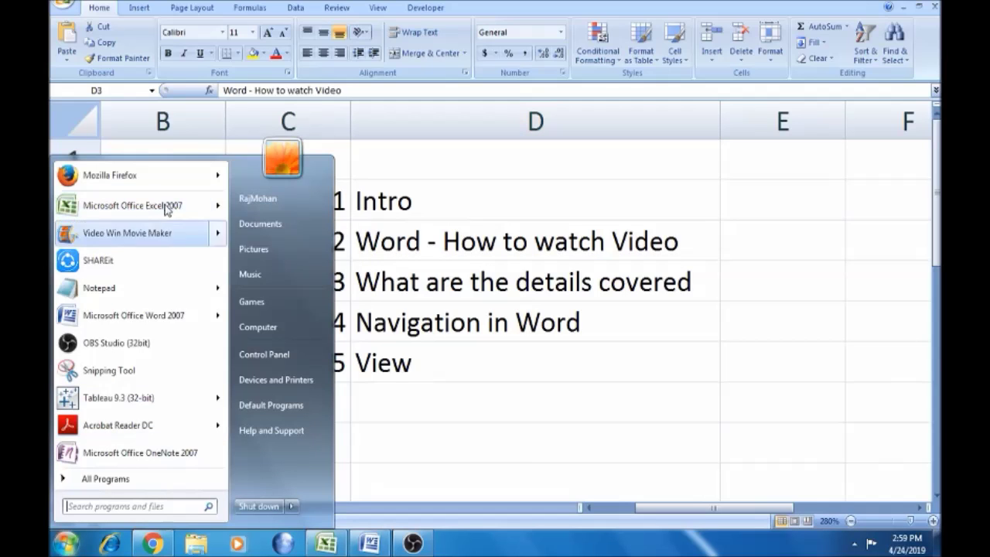
mouse_move(164, 321)
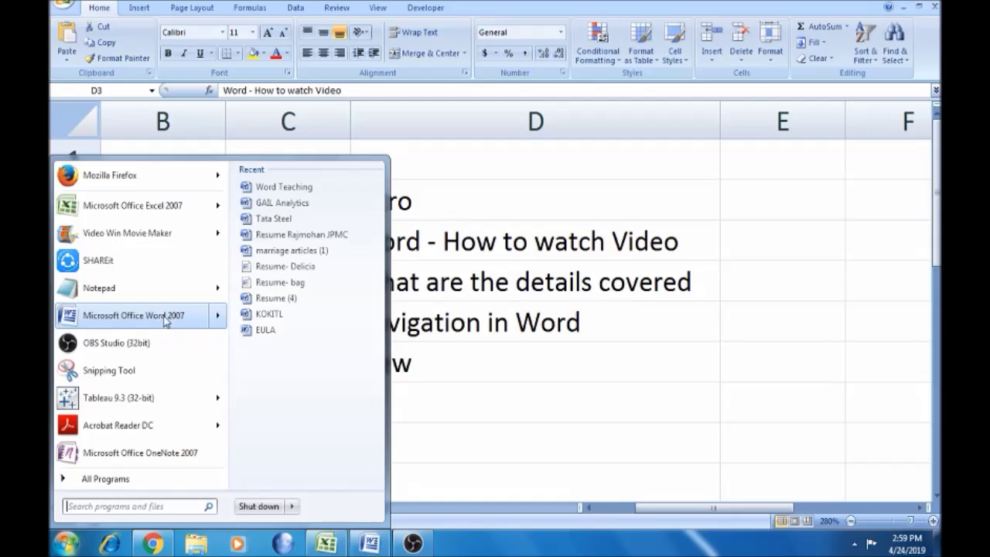
click(530, 290)
click(370, 543)
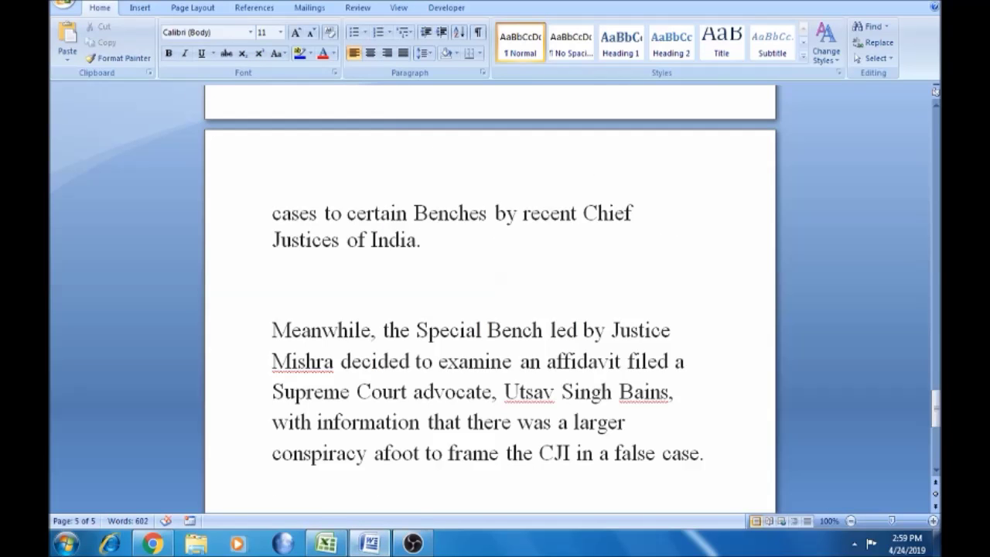
- Minimize Word and select the 'What are the details covered' topic in the Excel list
key(super+Down)
click(443, 286)
click(442, 244)
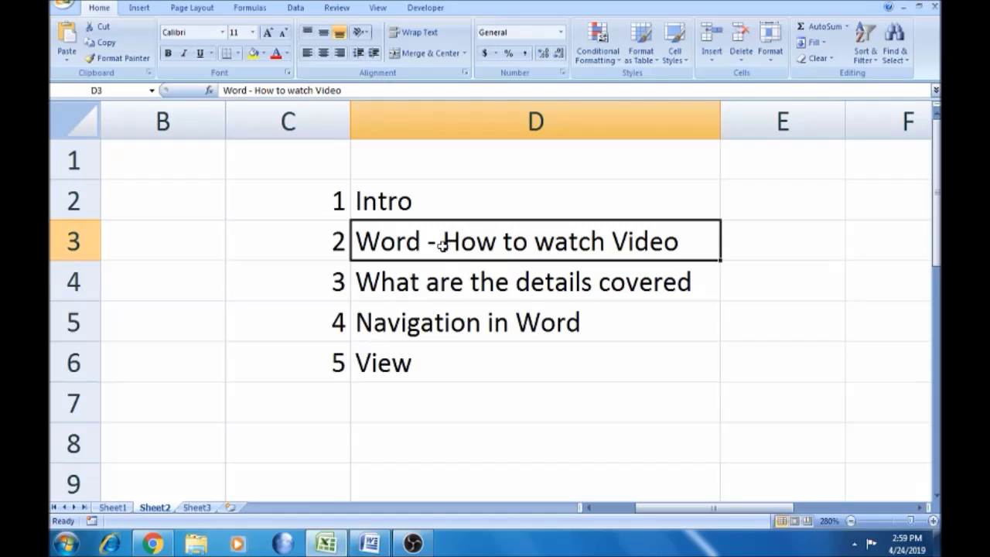
click(433, 289)
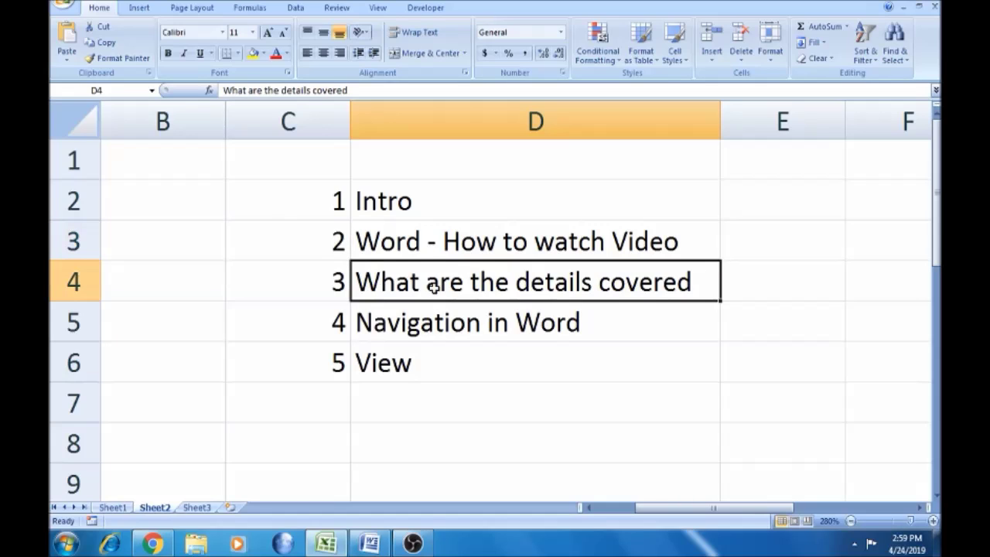
click(429, 247)
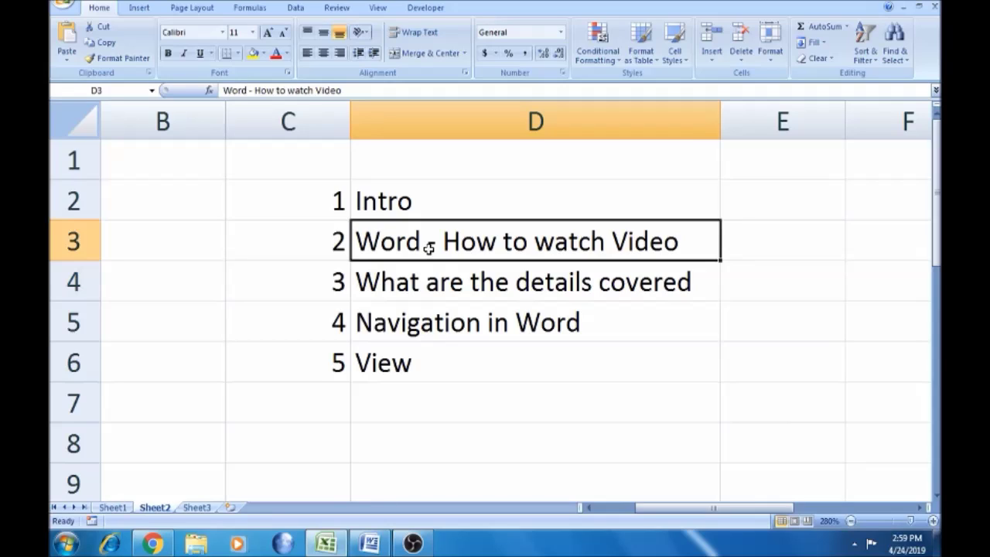
click(430, 284)
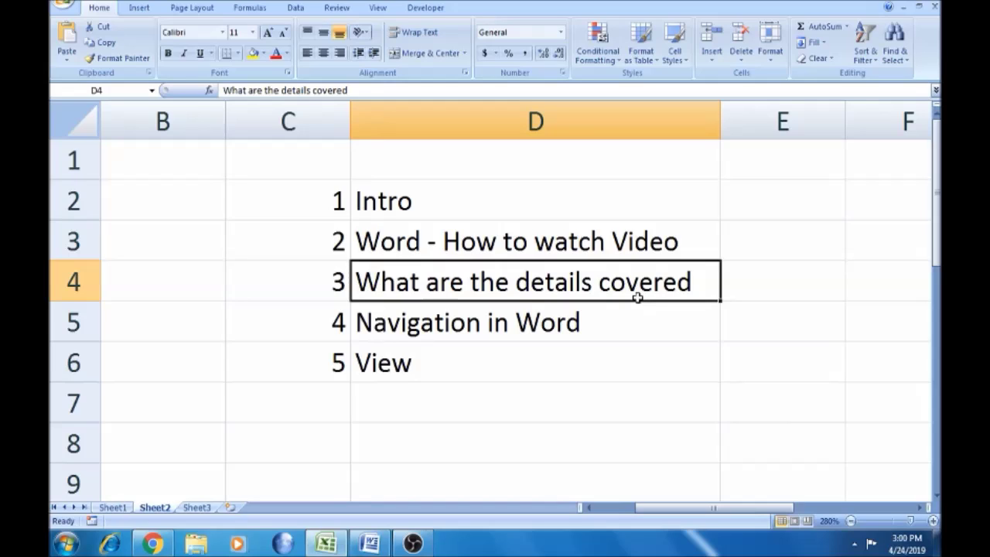
click(556, 327)
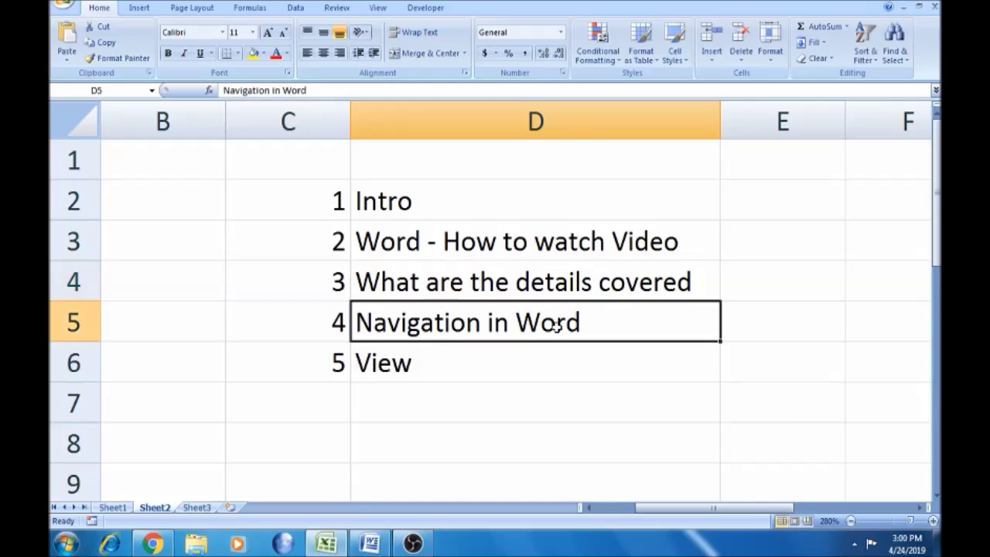
click(526, 287)
click(525, 321)
click(370, 543)
- Jump to the top of the article and place the cursor at the start of its first line
click(379, 240)
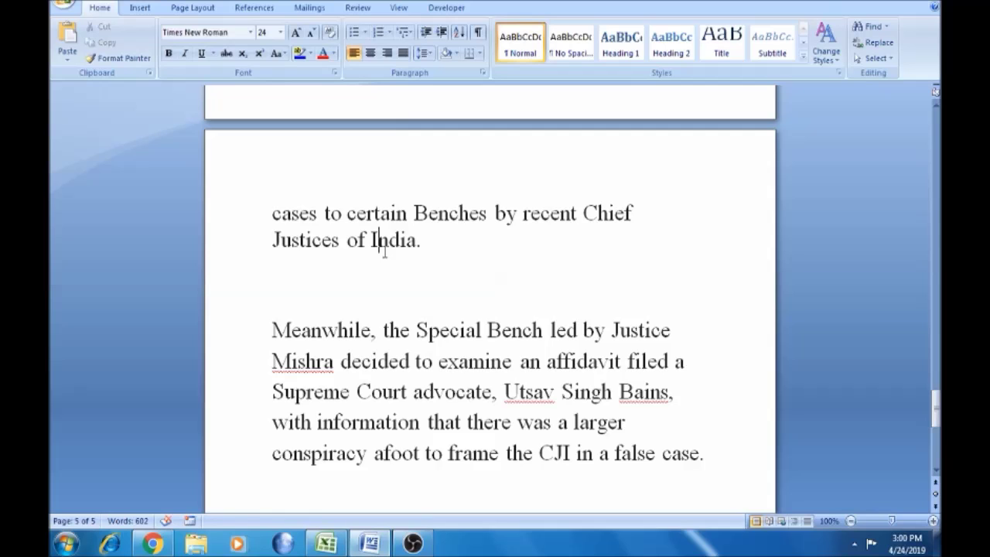
key(ctrl+Home)
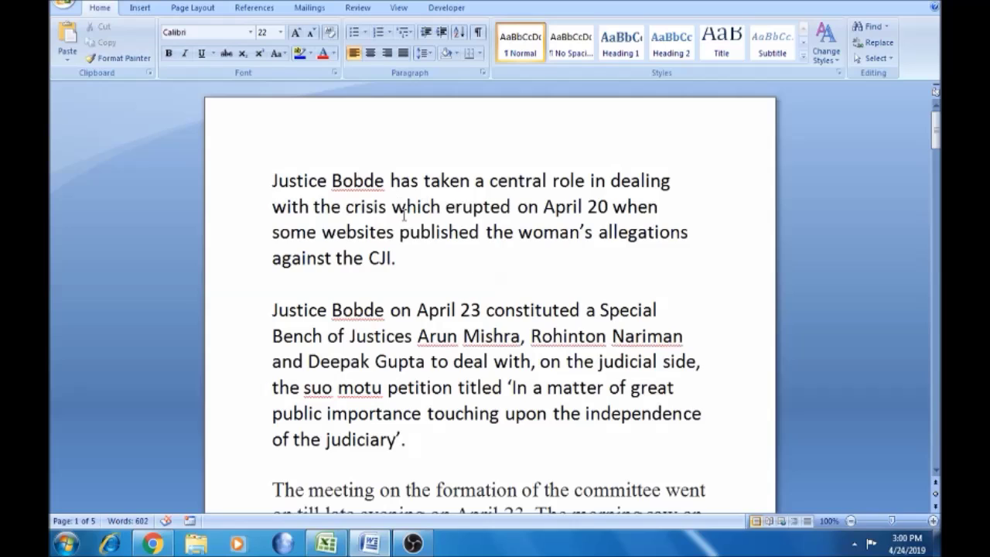
click(297, 183)
click(283, 183)
click(271, 309)
click(273, 180)
click(329, 184)
click(272, 181)
- Arrow through the opening lines, and replace the 't' in 'Justice' with 'b'
key(Right)
key(Right)
key(Right)
key(Right)
key(Right)
key(Right)
key(Right)
key(Right)
key(Right)
key(Right)
key(Right)
key(Right)
key(Right)
key(Right)
key(Right)
key(Right)
key(Right)
key(Right)
key(Right)
key(Right)
key(Right)
key(Right)
key(Right)
key(Right)
key(Right)
key(Right)
key(Left)
key(Left)
key(Left)
key(Left)
key(Left)
key(Left)
key(Left)
key(Left)
key(Left)
key(Left)
key(Left)
key(Left)
key(Left)
key(Left)
key(Left)
key(Left)
key(Left)
key(Left)
key(Down)
key(Down)
key(Down)
key(Down)
key(Down)
key(Down)
key(Down)
key(Down)
key(Down)
key(Down)
key(Down)
key(Down)
key(Down)
key(Down)
key(Down)
key(Down)
key(Down)
key(Down)
key(Down)
key(Up)
key(Up)
key(Up)
key(Up)
key(Up)
key(Up)
key(Up)
key(Up)
key(Up)
key(Up)
key(Up)
key(Up)
key(Up)
key(Up)
key(Up)
key(Up)
key(Up)
key(Up)
key(Down)
key(Down)
key(Up)
key(Up)
key(Up)
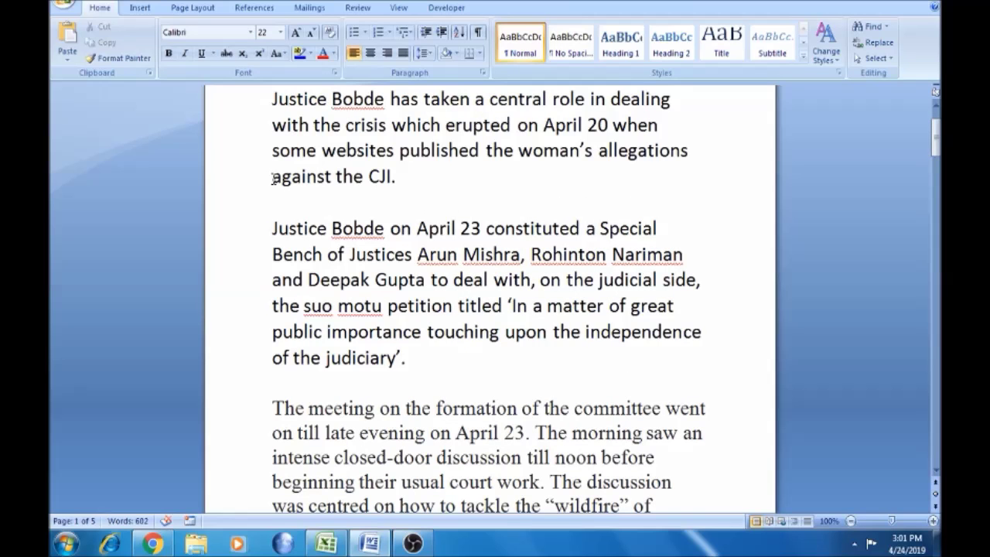
key(Down)
key(Down)
key(Down)
key(Down)
key(Down)
key(Down)
key(Down)
key(Down)
key(Up)
key(Up)
key(Up)
key(Up)
key(Up)
key(Up)
key(Up)
key(Up)
key(Up)
key(Up)
key(Left)
key(Left)
key(Left)
key(Left)
key(Left)
key(Left)
key(Left)
key(Right)
key(Right)
key(Right)
key(Right)
key(Right)
key(Left)
key(Left)
key(Delete)
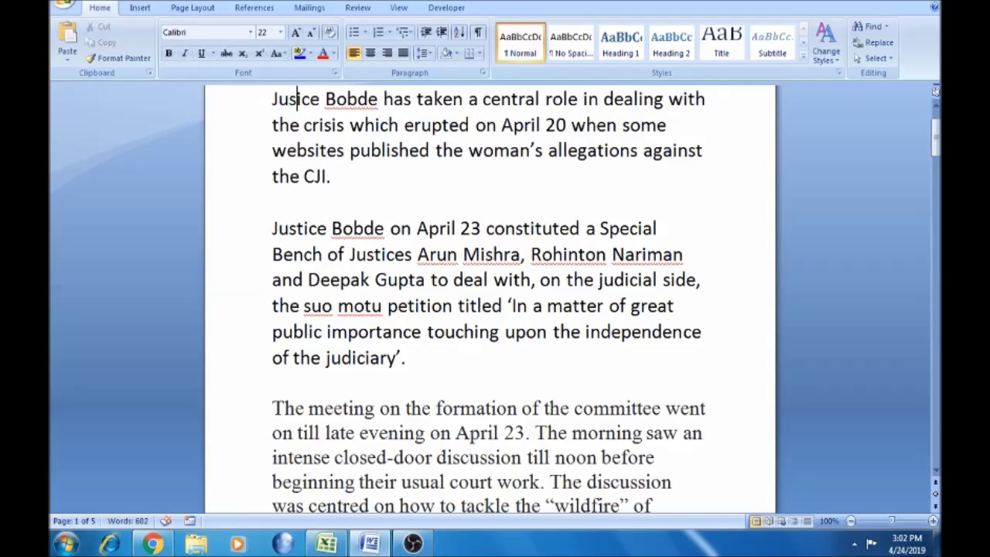
text(b)
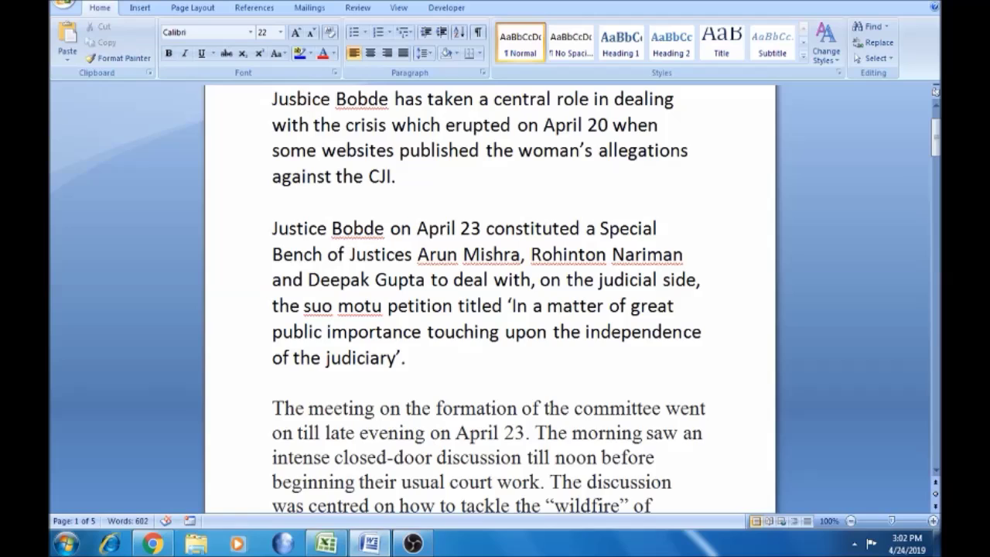
- Correct the misspelling 'Jusbice' back to 'Justice'
click(358, 99)
key(Left)
key(Left)
key(Left)
key(Left)
key(Left)
key(Left)
key(BackSpace)
text(t)
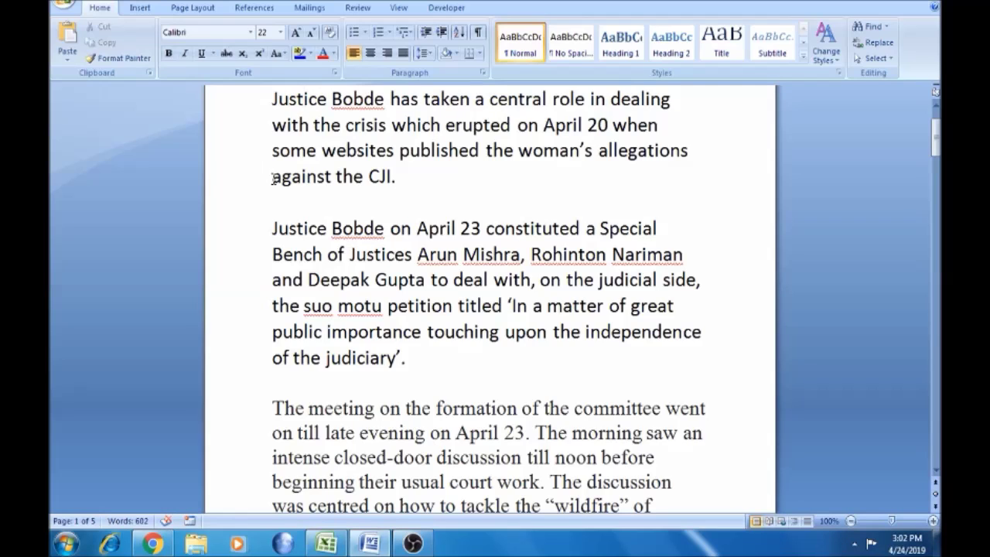
- Step through the first paragraph character by character, then word by word with Ctrl+arrows
key(Left)
key(Left)
key(Left)
key(Left)
key(Right)
key(Right)
key(Right)
key(Left)
key(Left)
key(Left)
key(ctrl+Right)
key(ctrl+Right)
key(ctrl+Right)
key(ctrl+Right)
key(ctrl+Right)
key(ctrl+Right)
key(ctrl+Right)
key(ctrl+Right)
key(ctrl+Right)
key(ctrl+Right)
key(ctrl+Right)
key(ctrl+Right)
key(ctrl+Right)
key(ctrl+Right)
key(ctrl+Right)
key(ctrl+Right)
key(ctrl+Right)
key(ctrl+Right)
key(ctrl+Right)
key(ctrl+Right)
key(ctrl+Right)
key(ctrl+Right)
key(ctrl+Right)
key(ctrl+Left)
key(ctrl+Left)
key(ctrl+Left)
key(ctrl+Left)
key(ctrl+Left)
key(ctrl+Left)
key(ctrl+Left)
key(ctrl+Left)
key(ctrl+Left)
key(ctrl+Left)
key(ctrl+Left)
key(ctrl+Left)
key(ctrl+Left)
key(ctrl+Left)
key(ctrl+Left)
key(ctrl+Left)
key(ctrl+Left)
key(ctrl+Left)
key(ctrl+Left)
key(ctrl+Right)
key(ctrl+Right)
key(ctrl+Right)
key(ctrl+Right)
key(ctrl+Right)
key(ctrl+Left)
key(ctrl+Left)
key(ctrl+Left)
- Page down and up through the article, ending with page 1's meeting paragraph in view
key(Page_Down)
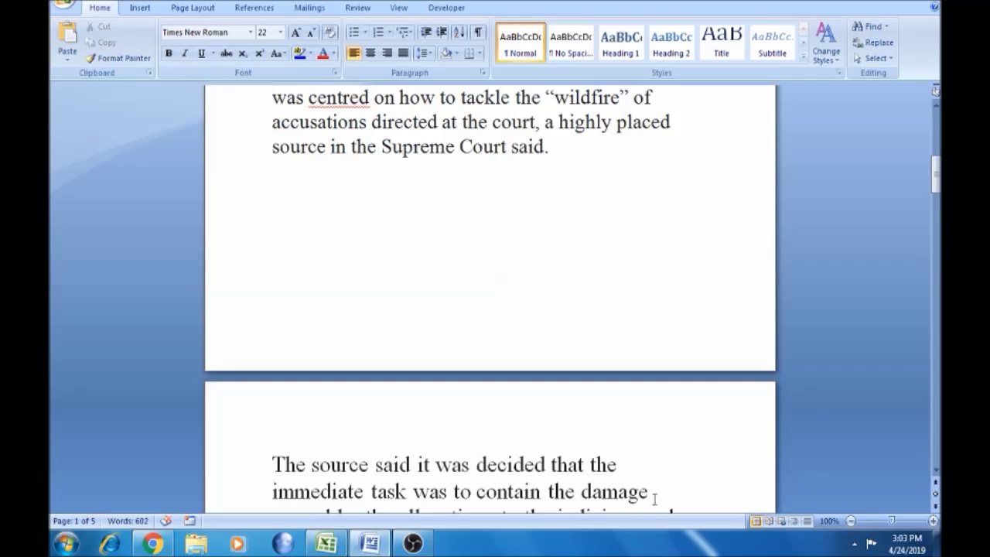
key(Page_Down)
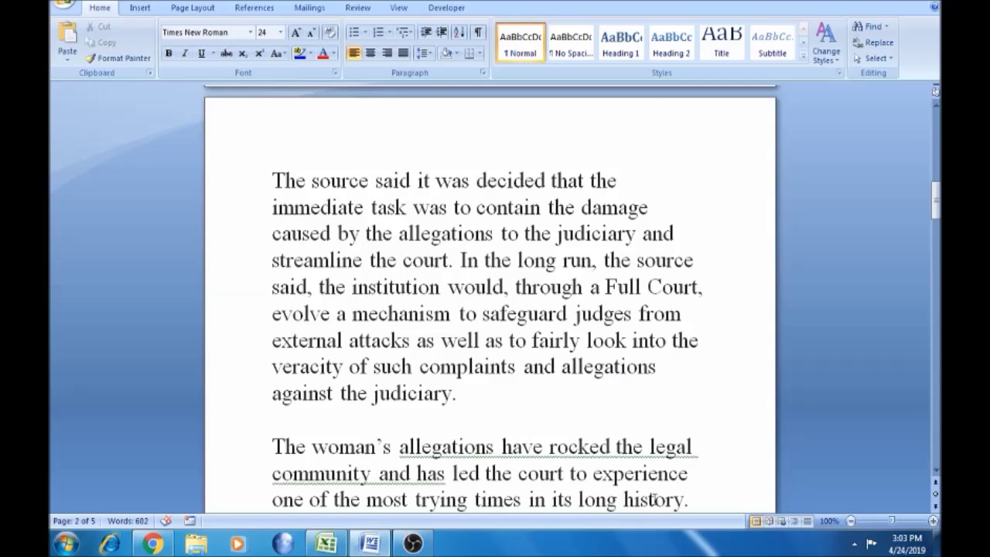
key(ctrl+Return)
key(Up)
key(Up)
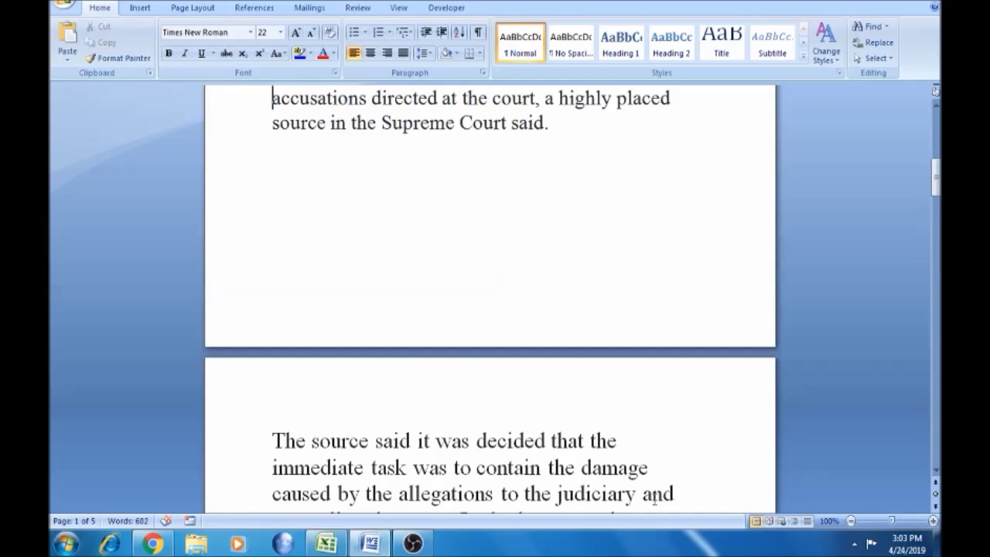
key(Down)
key(Down)
key(Down)
key(Page_Down)
key(Page_Down)
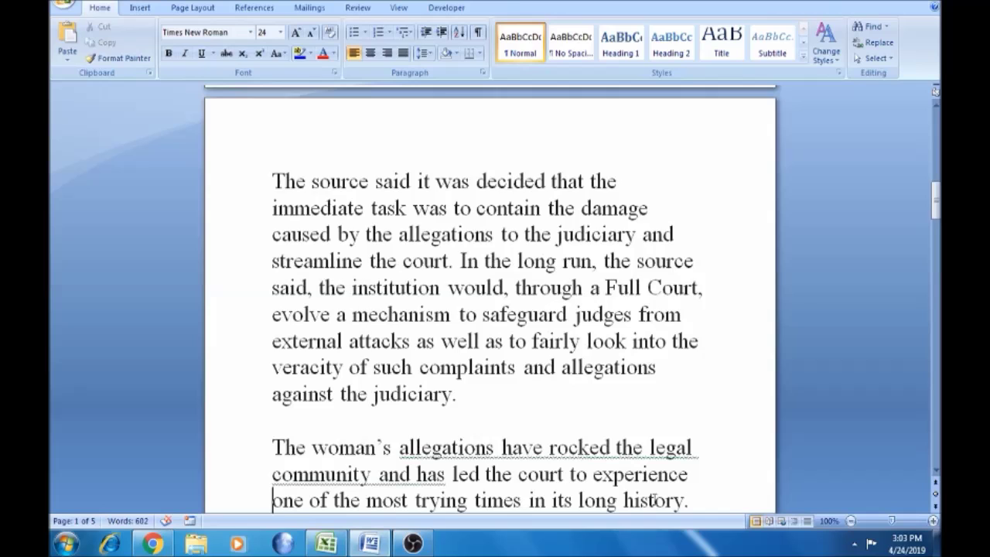
key(Page_Down)
key(Page_Down)
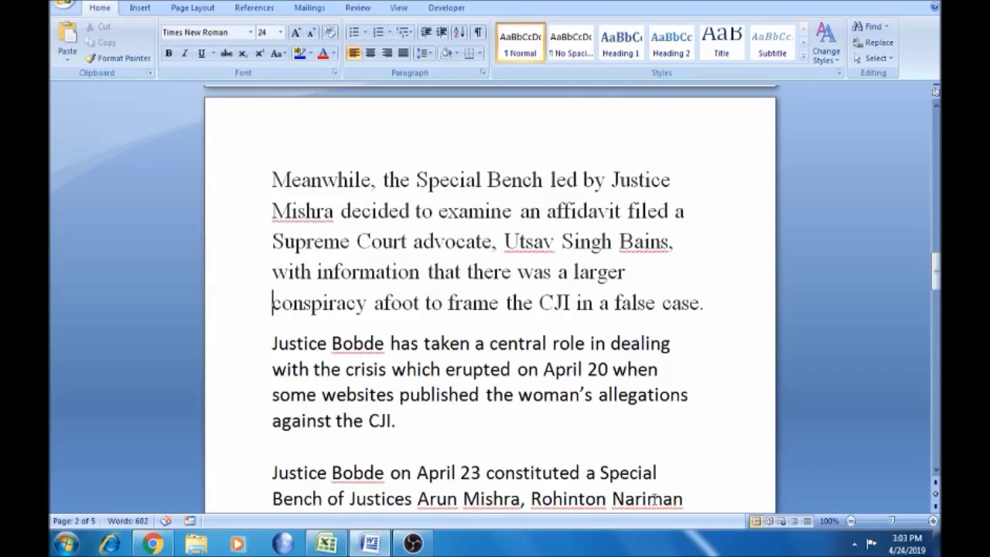
key(Page_Up)
key(Page_Up)
key(Page_Down)
key(Page_Down)
key(Page_Up)
key(Page_Down)
key(Up)
key(Up)
key(Up)
key(Up)
key(Up)
key(Up)
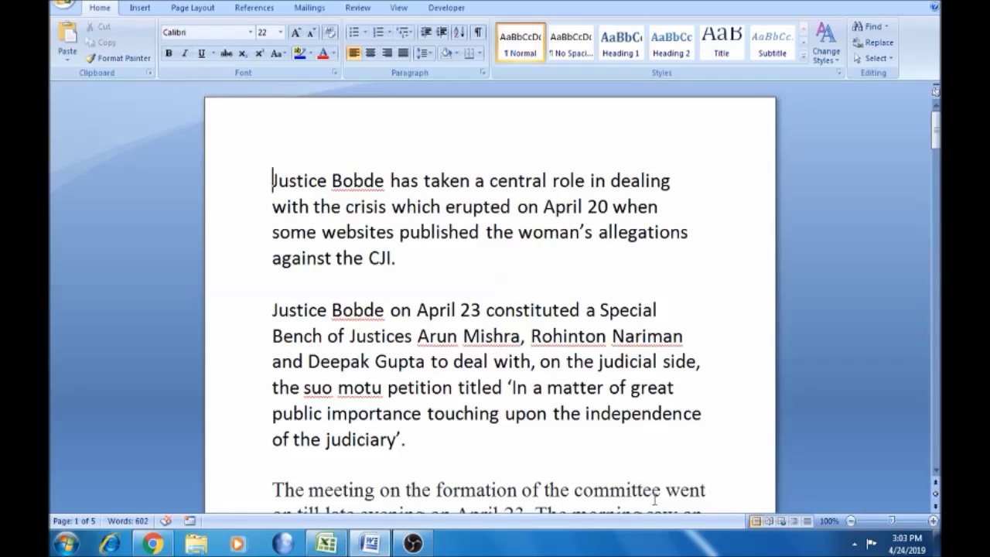
key(Page_Down)
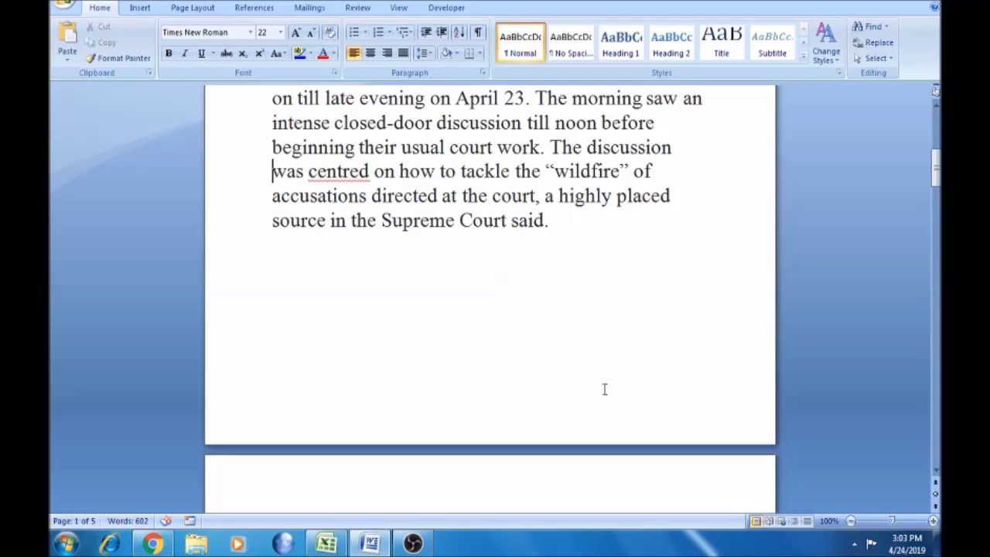
key(Up)
key(Up)
key(Up)
key(Up)
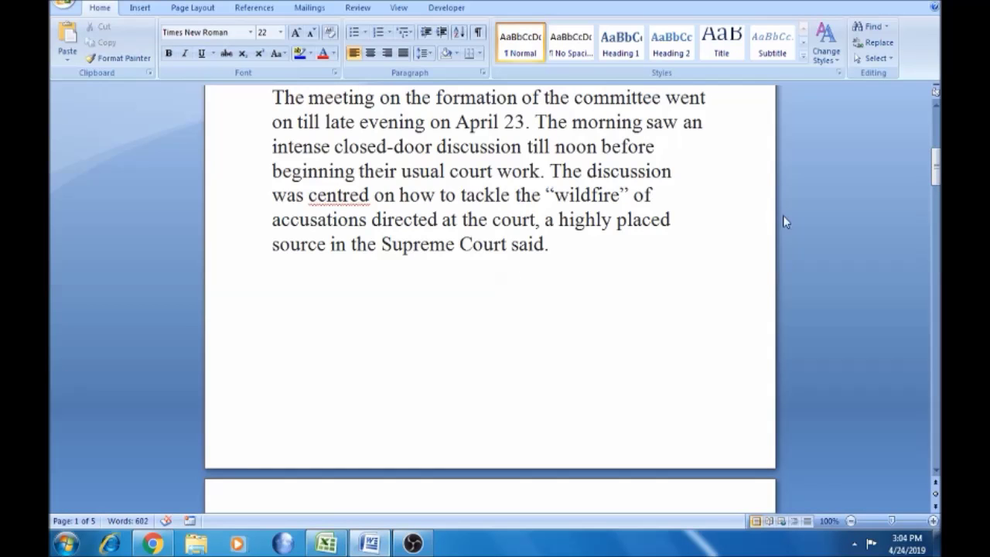
click(712, 99)
click(321, 124)
key(Page_Up)
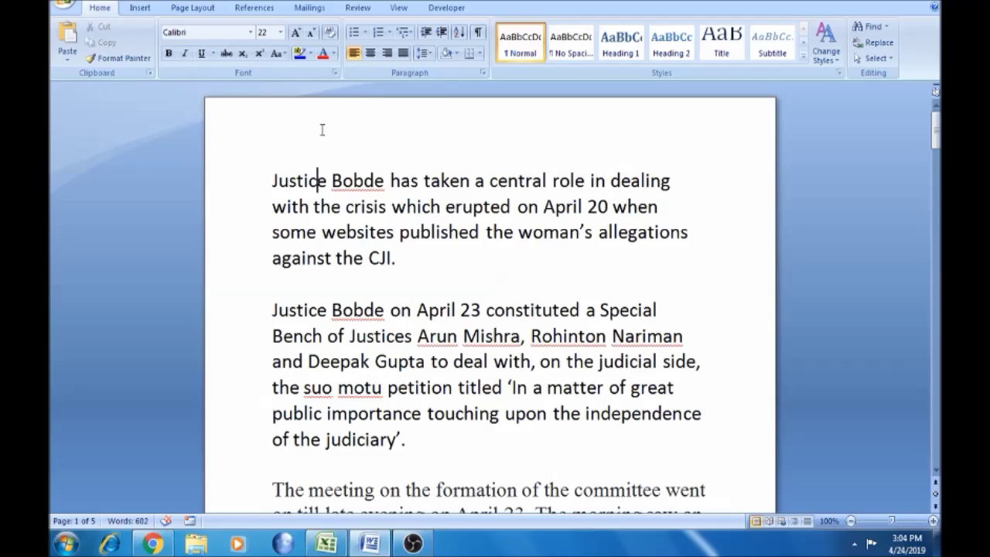
key(Left)
key(Left)
key(Left)
key(Left)
key(Left)
key(Left)
key(Left)
key(End)
key(Home)
key(End)
key(Home)
key(Down)
key(End)
key(Home)
key(Up)
key(ctrl+Page_Down)
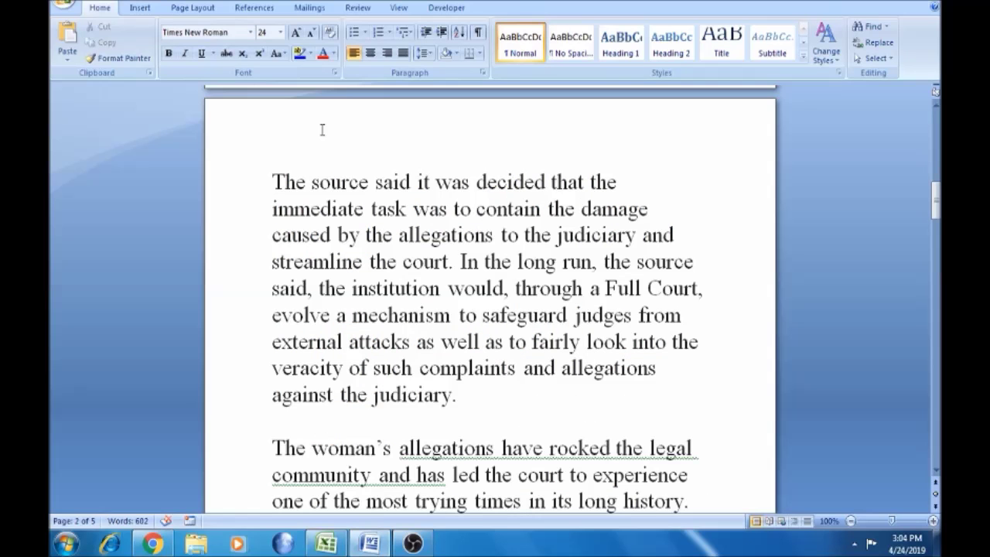
key(ctrl+Page_Down)
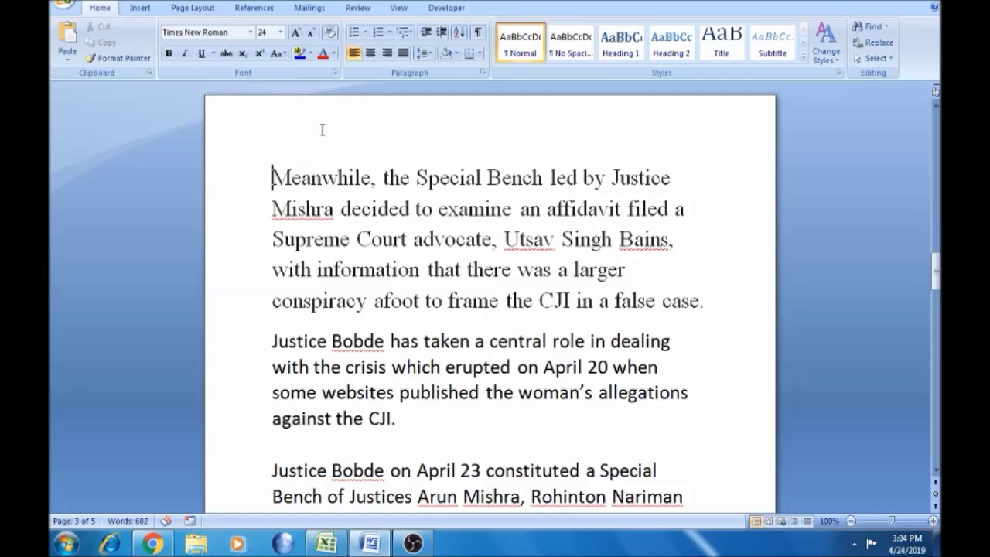
key(ctrl+Page_Down)
key(ctrl+Page_Down)
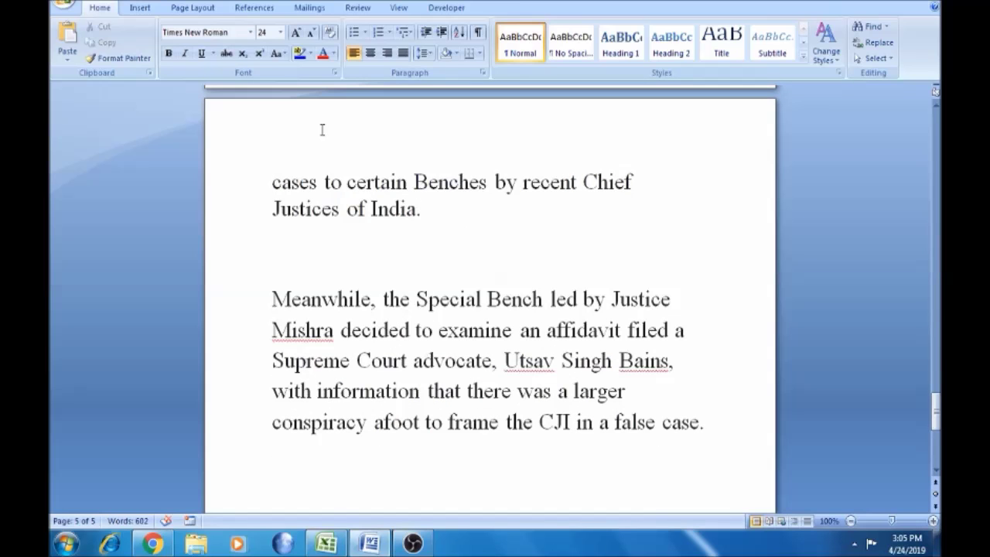
key(ctrl+Page_Up)
key(ctrl+Page_Up)
key(ctrl+Page_Up)
key(ctrl+Page_Up)
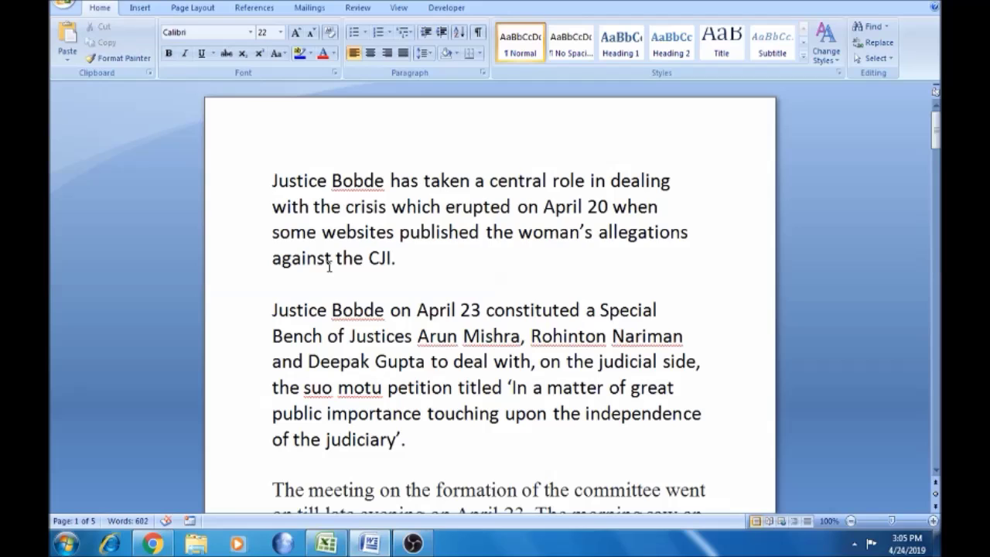
key(ctrl+Page_Down)
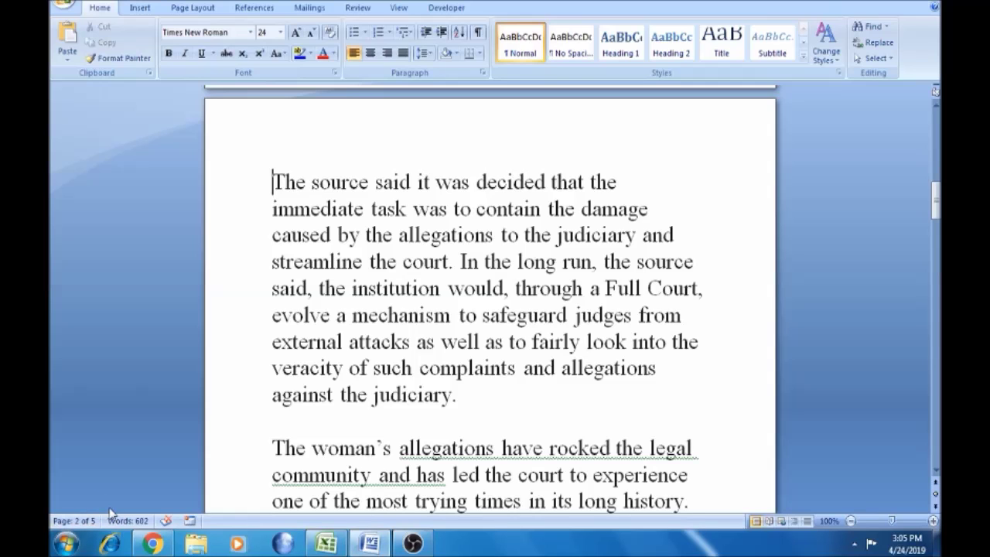
key(ctrl+Page_Down)
key(ctrl+Page_Down)
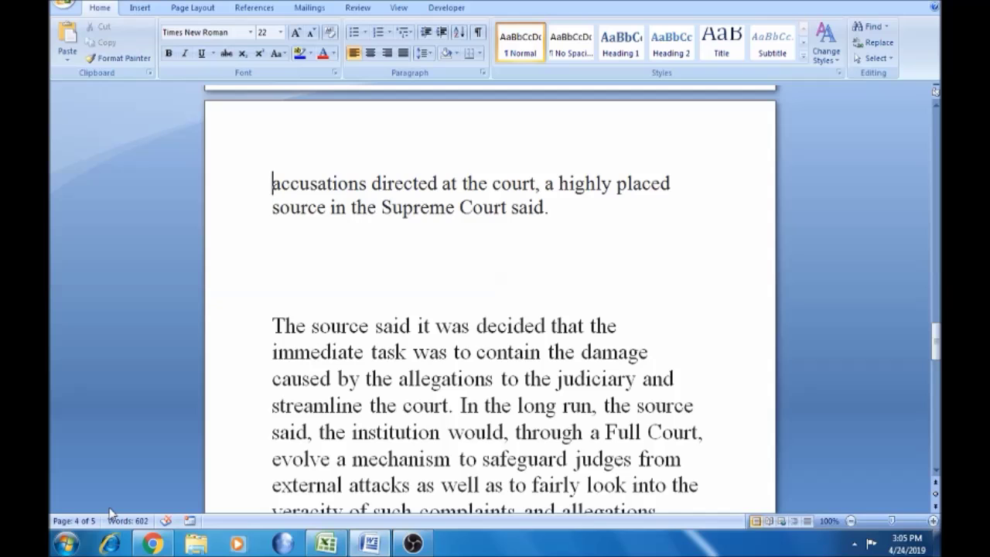
key(ctrl+Page_Up)
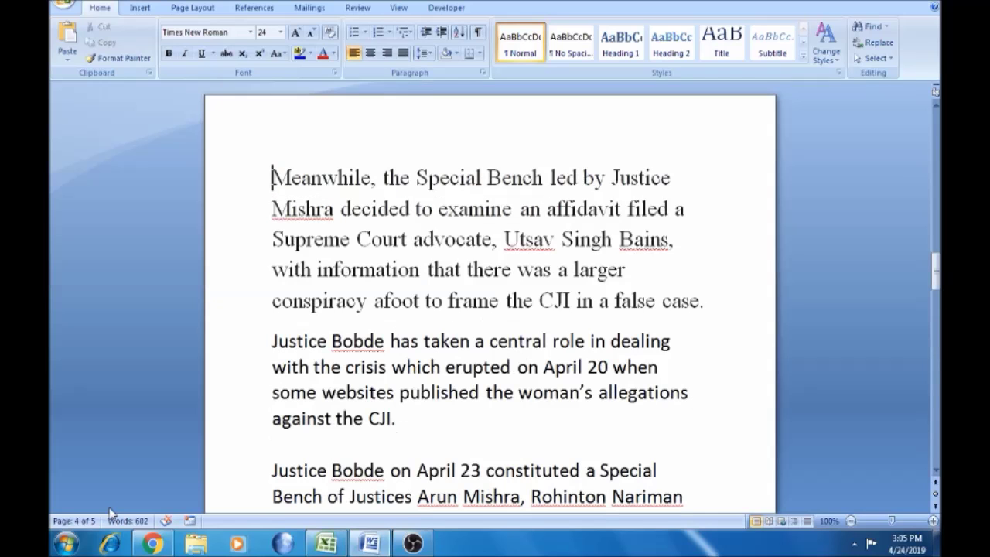
key(ctrl+Page_Up)
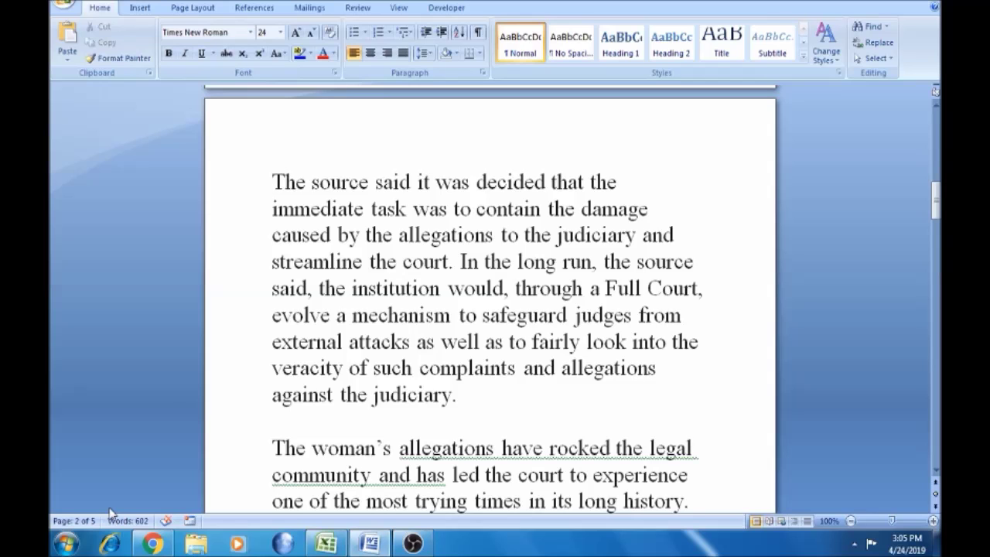
key(ctrl+Page_Up)
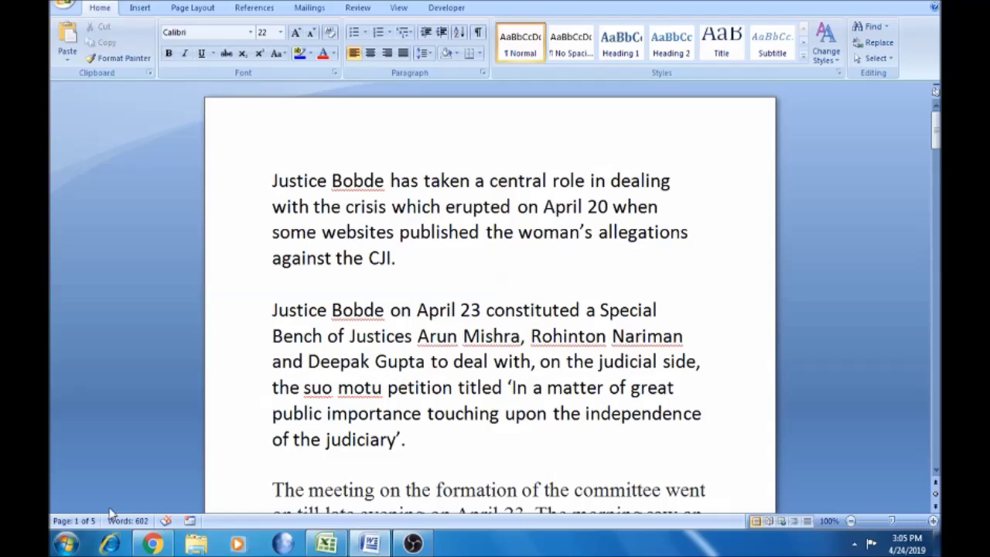
key(ctrl+End)
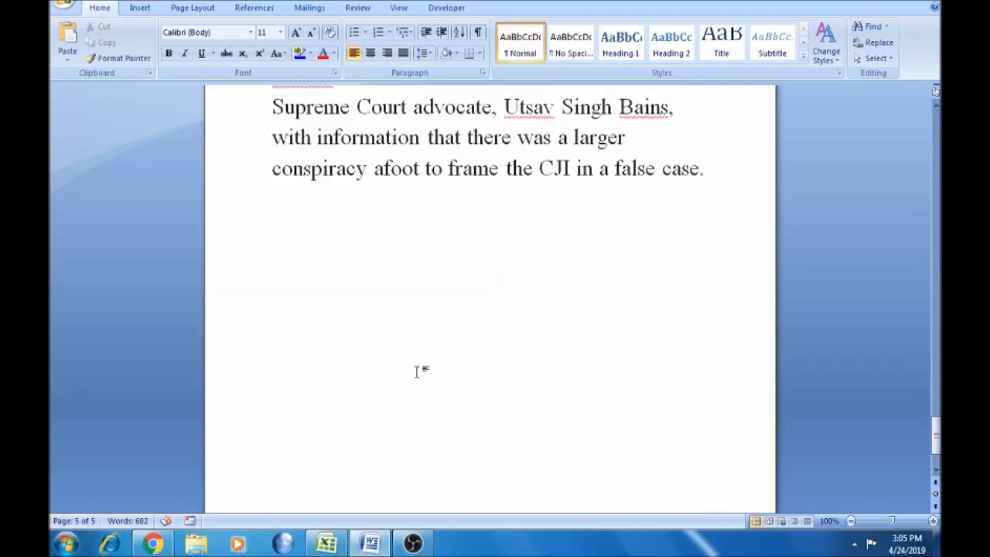
key(ctrl+Home)
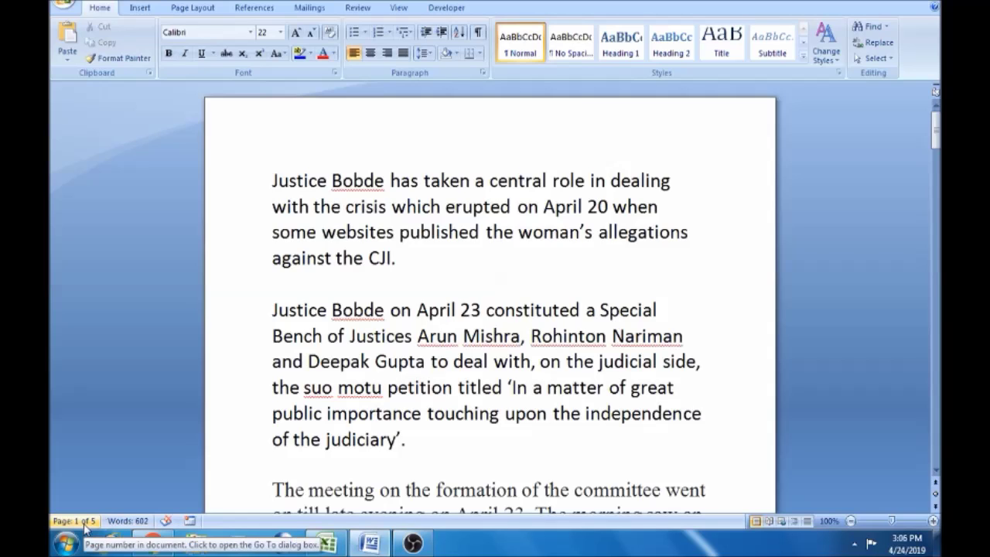
key(ctrl+Page_Down)
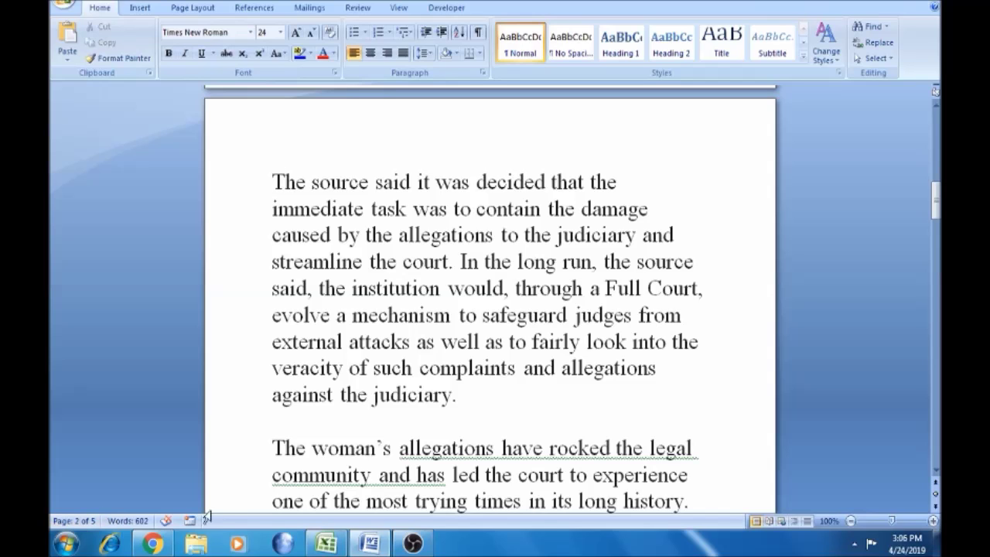
key(ctrl+Page_Up)
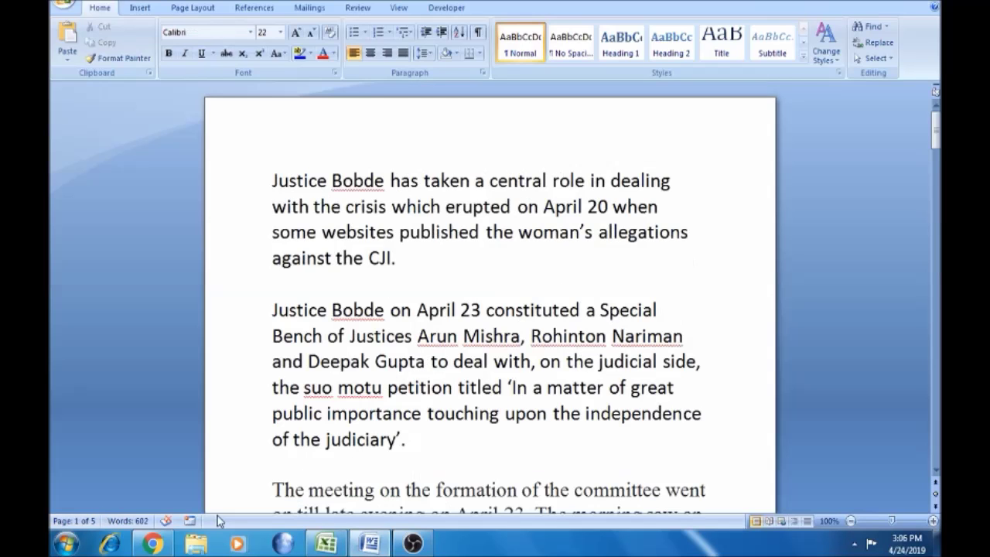
key(ctrl+End)
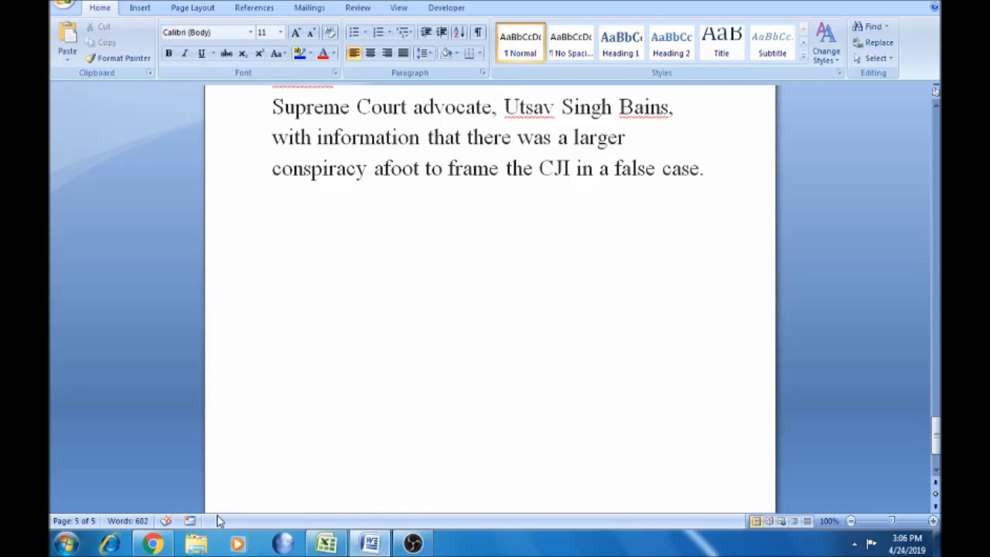
key(ctrl+Home)
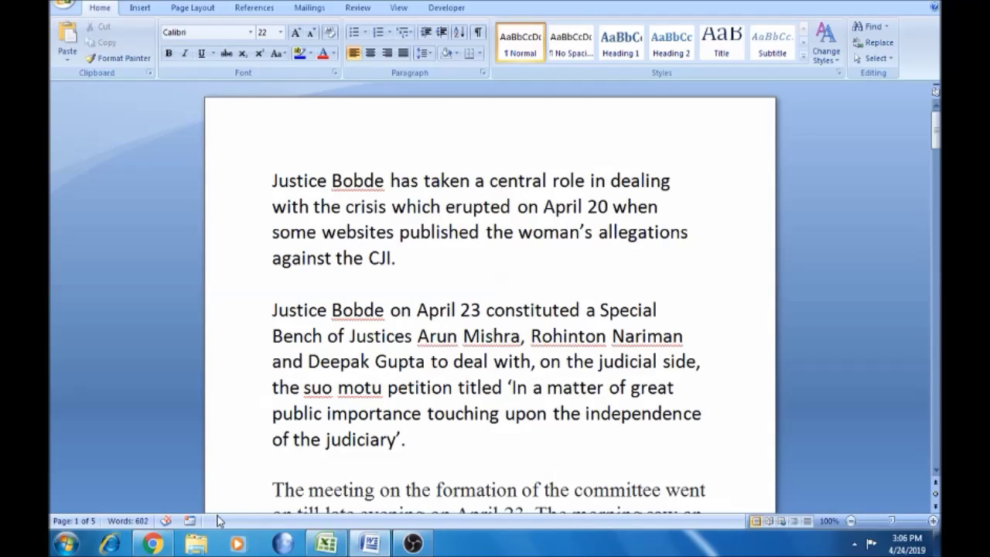
click(326, 543)
- Shade the four covered topic cells D2:D5 yellow
click(438, 365)
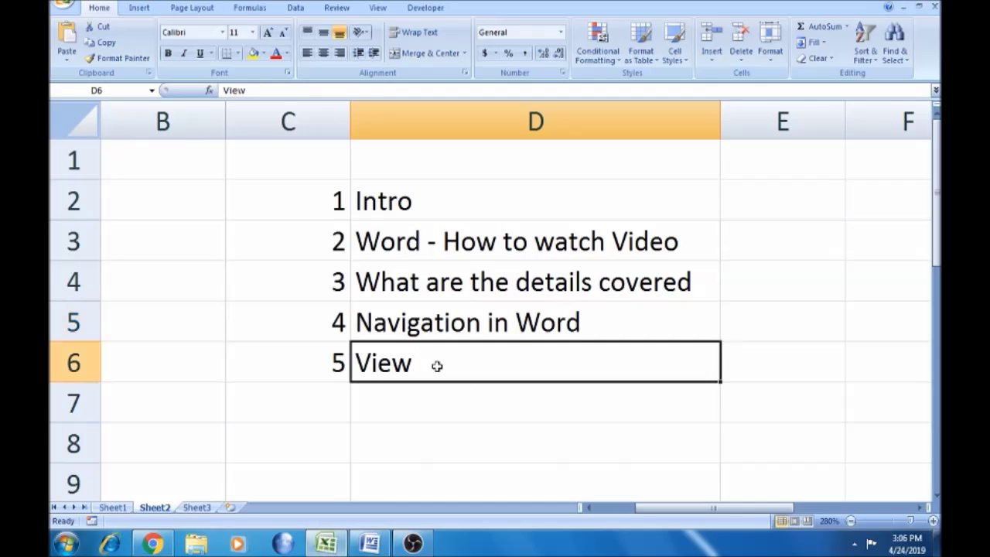
click(434, 328)
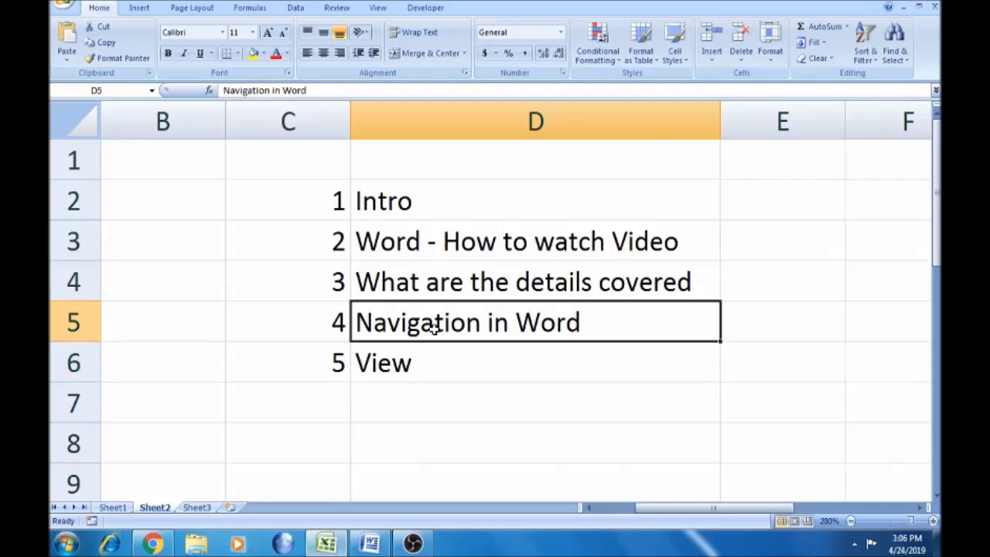
key(shift+Up)
key(shift+Up)
key(shift+Up)
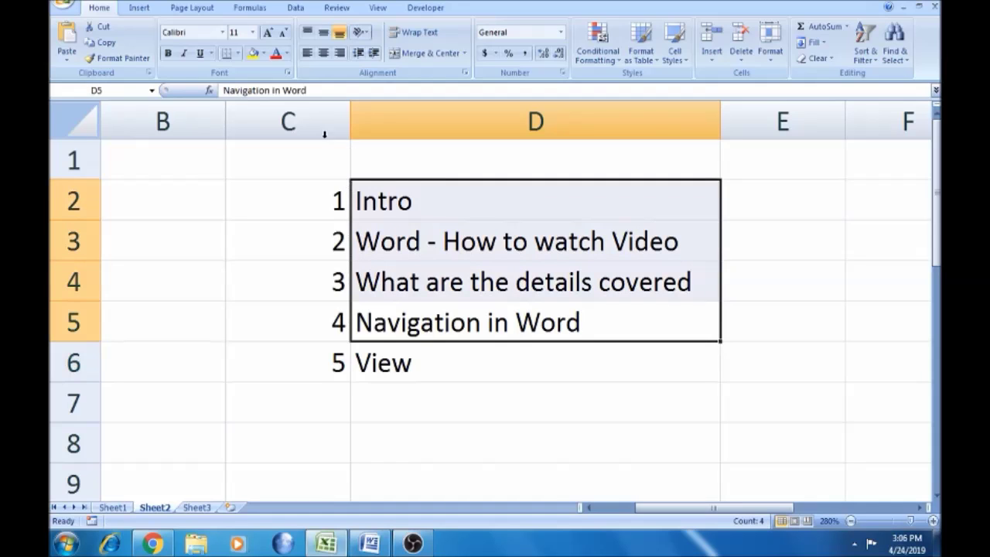
click(253, 52)
- Switch back to the Word article and place the cursor in its text
click(389, 360)
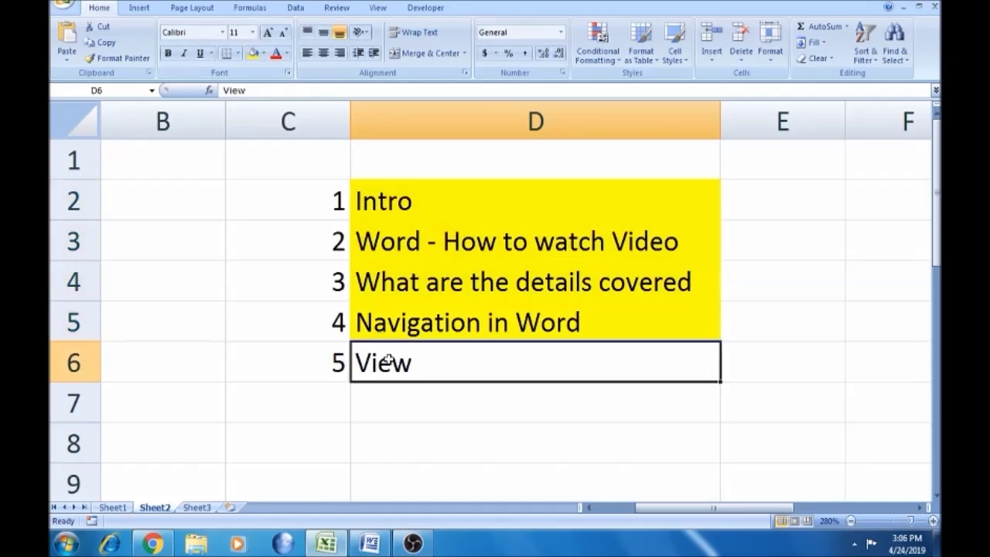
right_click(325, 544)
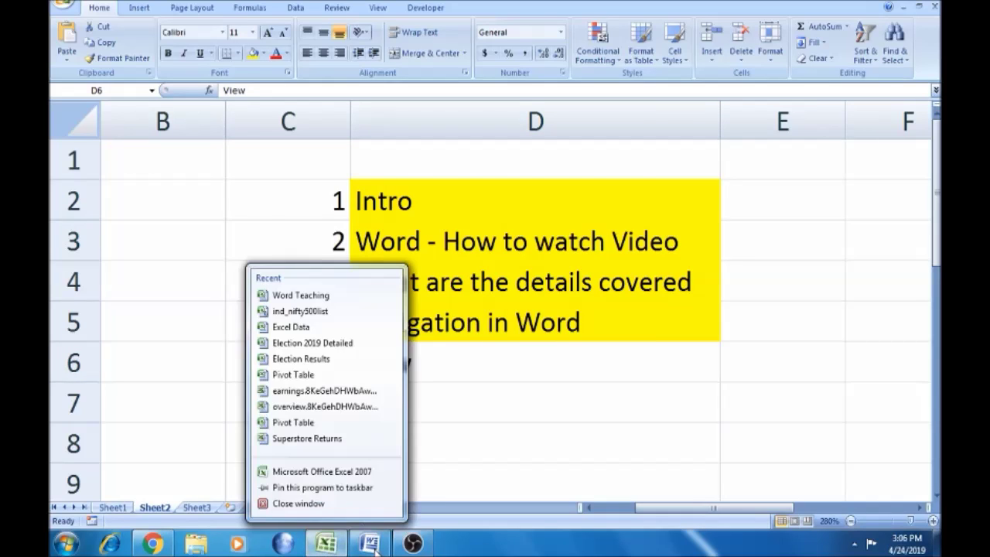
click(375, 546)
click(360, 206)
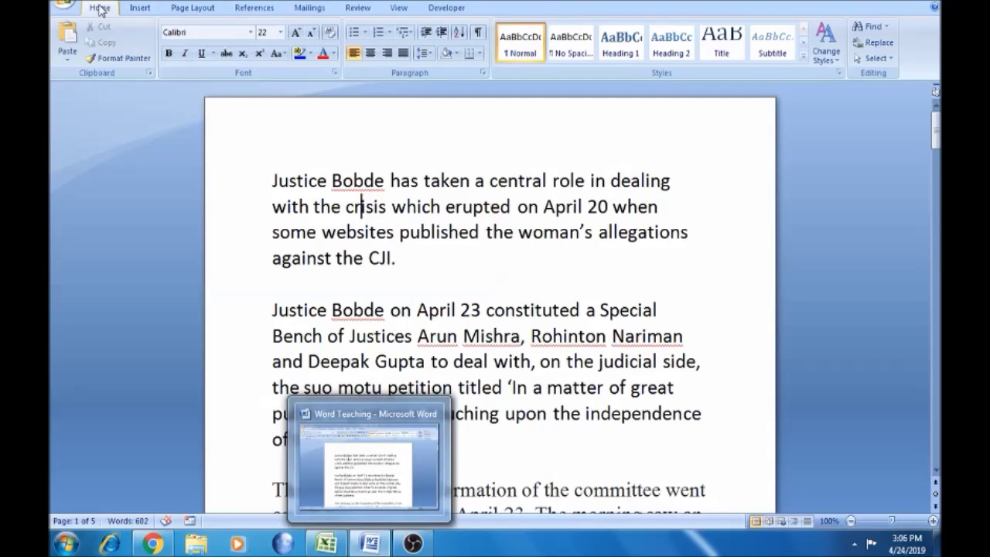
- Show the View tab's document views, then click and select text on the article's first page
click(399, 7)
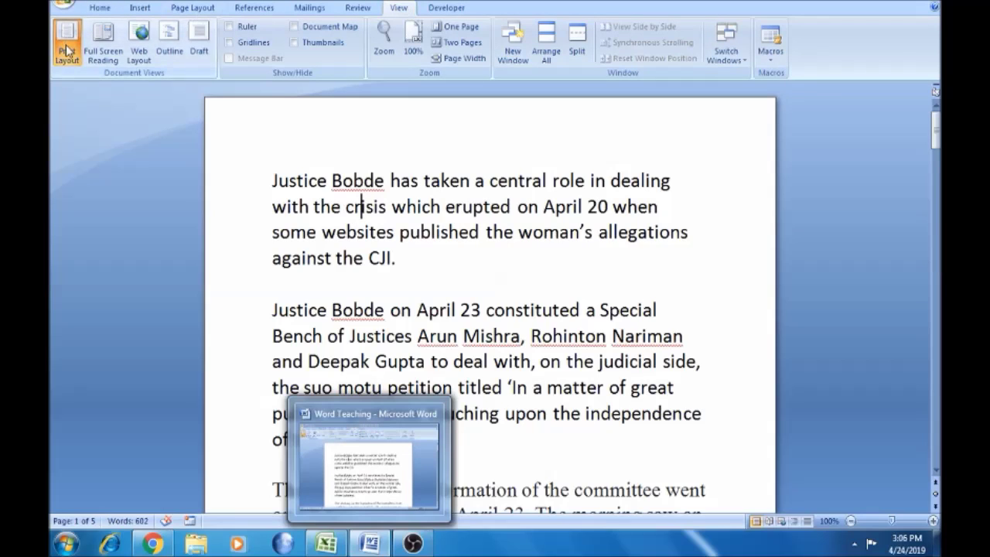
click(415, 274)
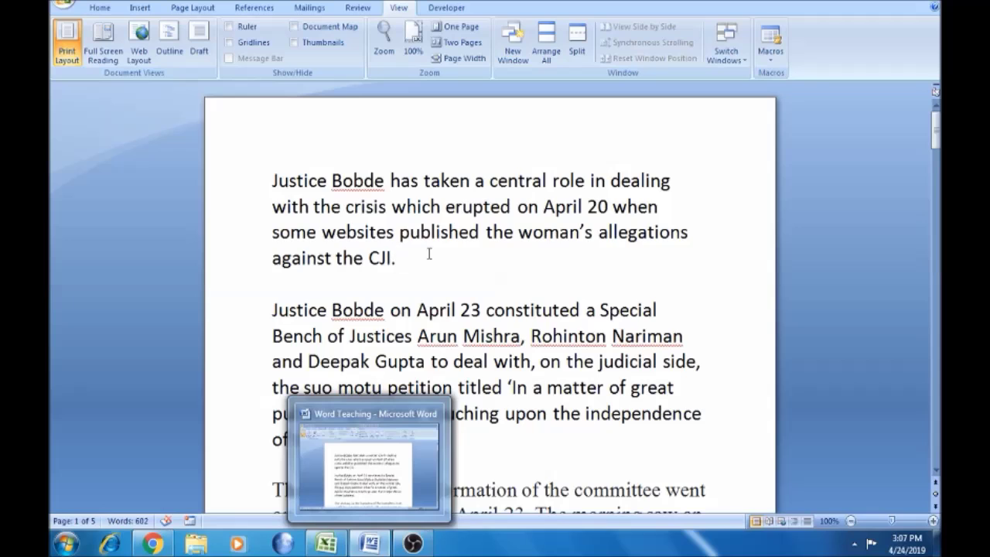
click(519, 489)
double_click(458, 495)
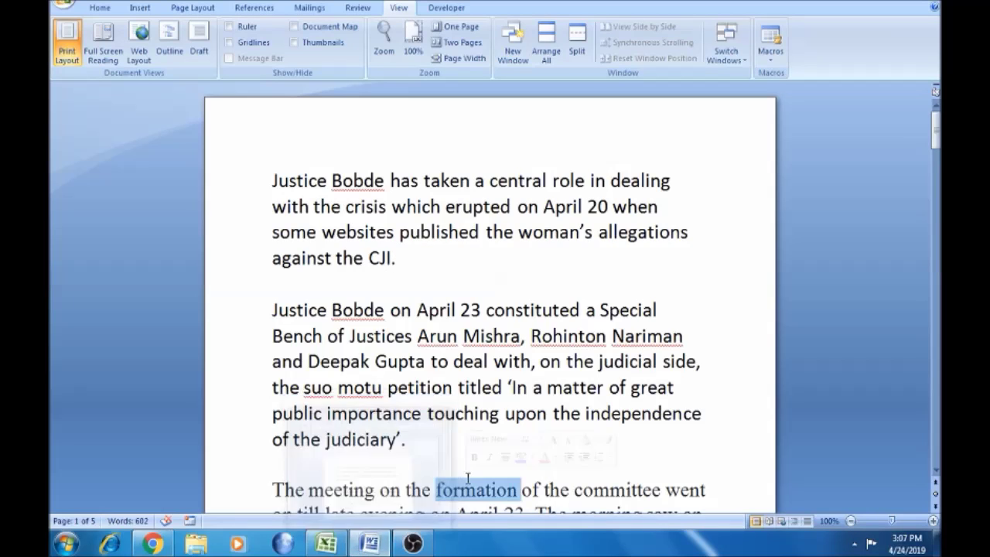
drag(384, 387, 349, 237)
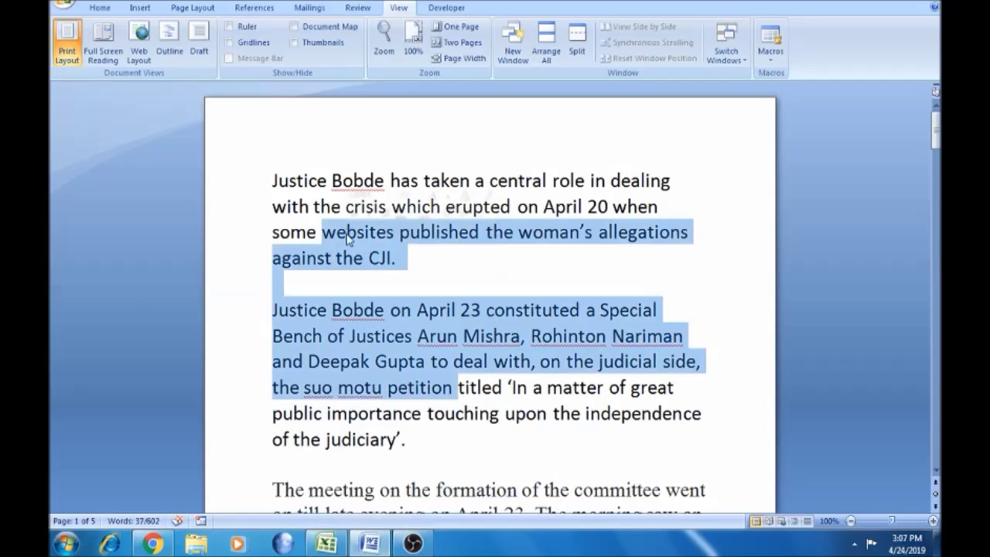
click(326, 182)
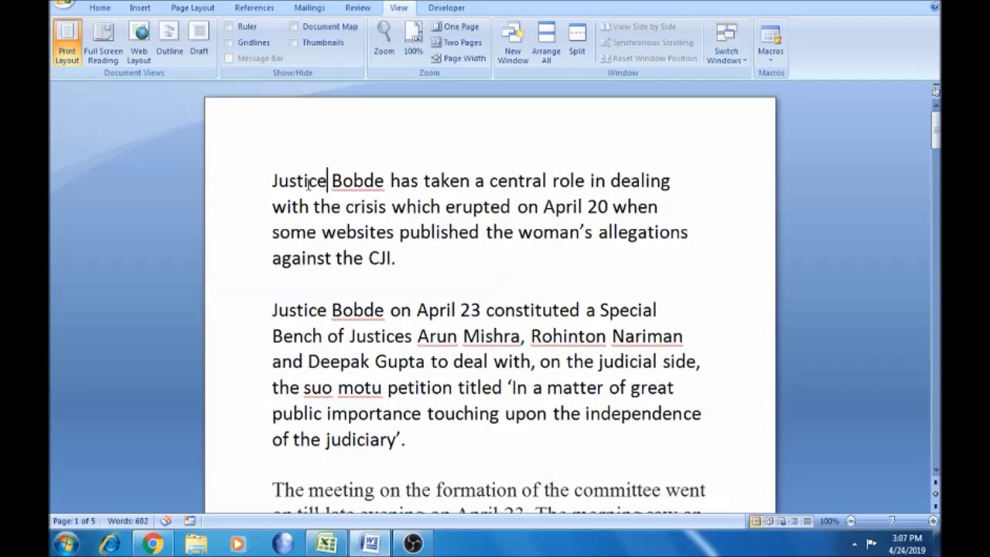
click(112, 60)
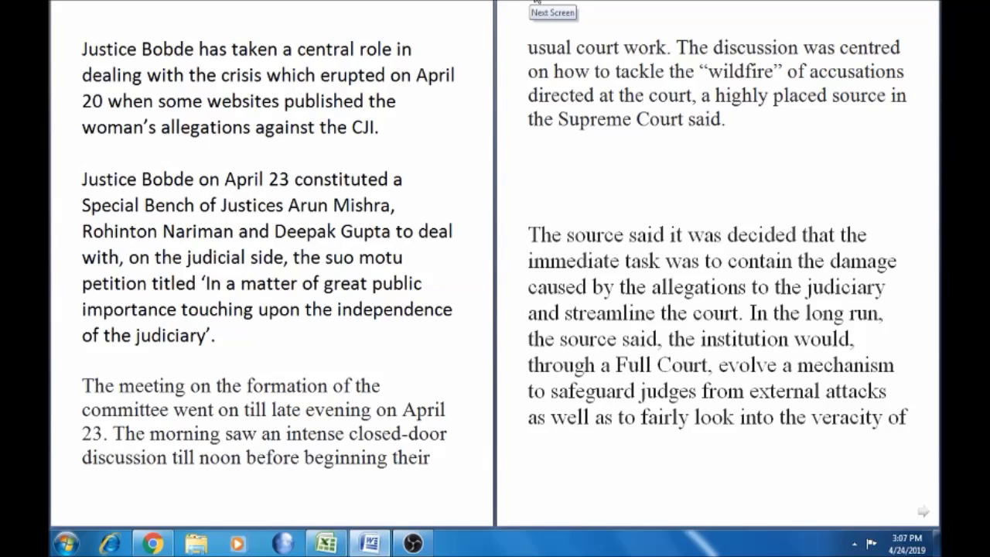
click(534, 2)
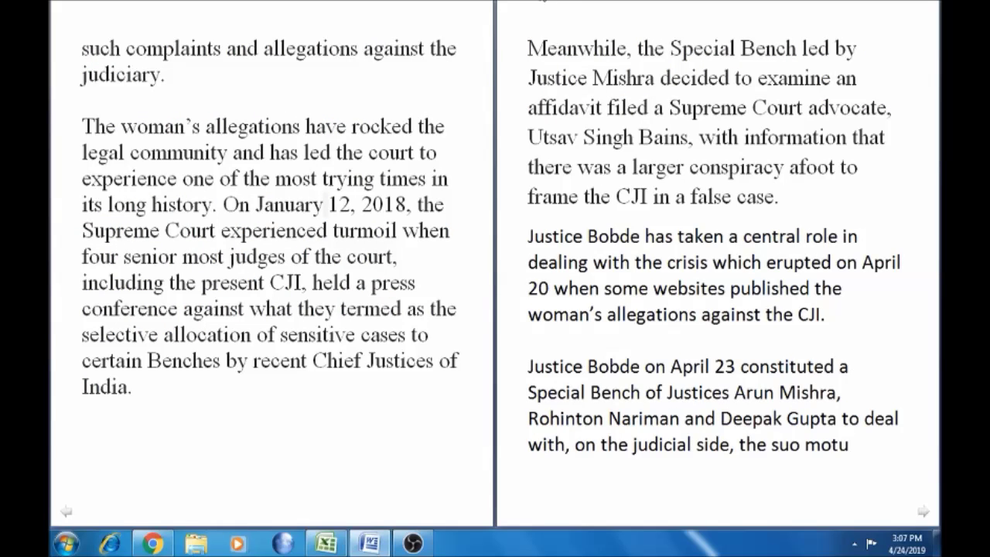
click(544, 2)
click(544, 2)
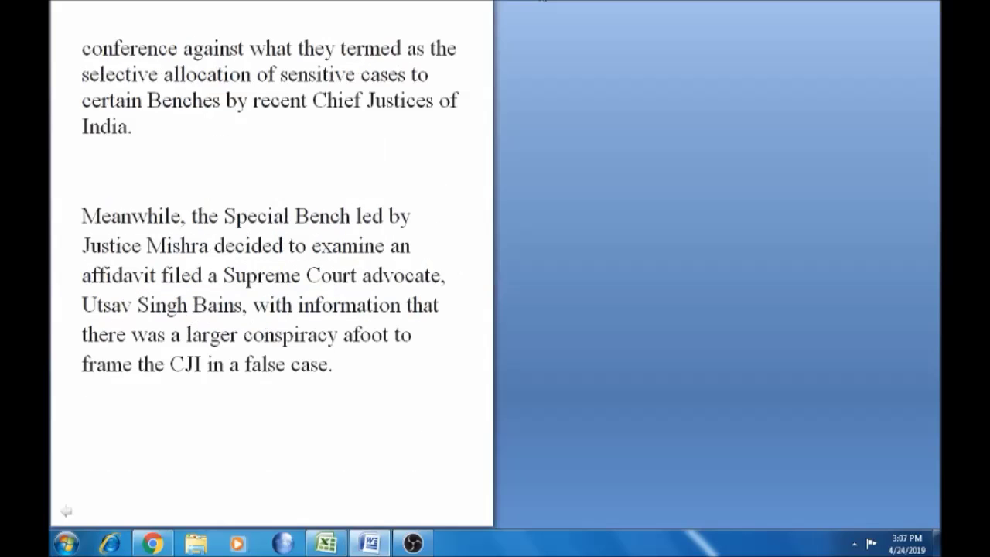
click(487, 3)
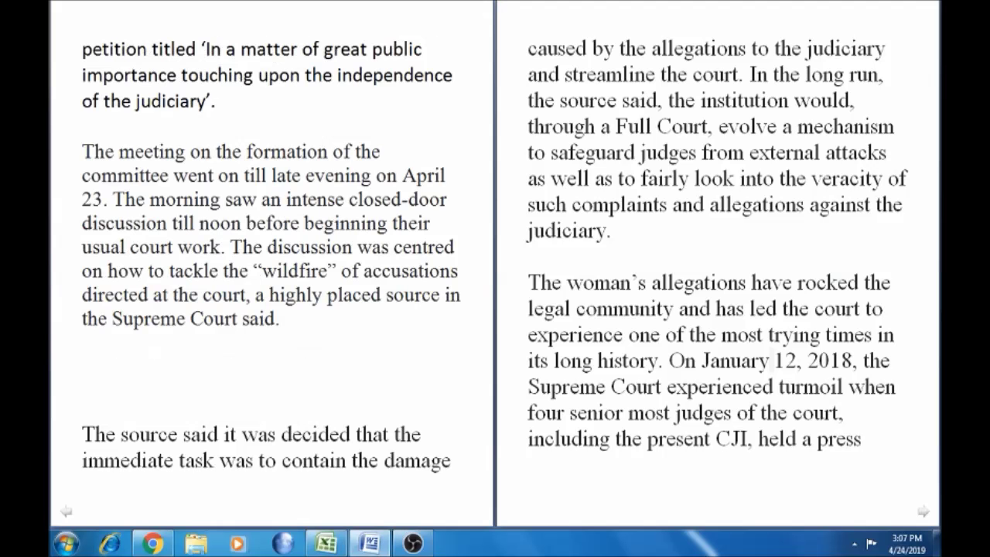
key(Page_Down)
key(Page_Down)
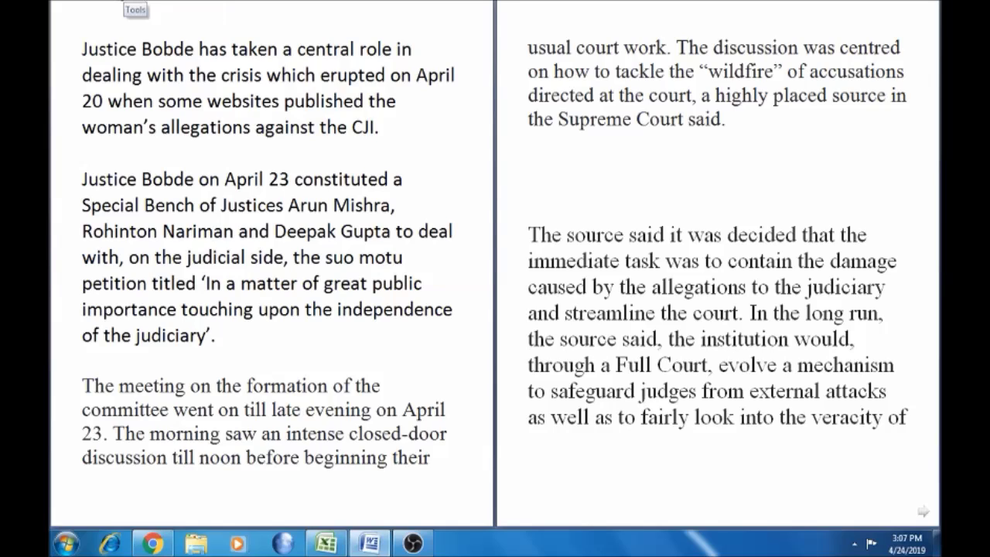
click(128, 4)
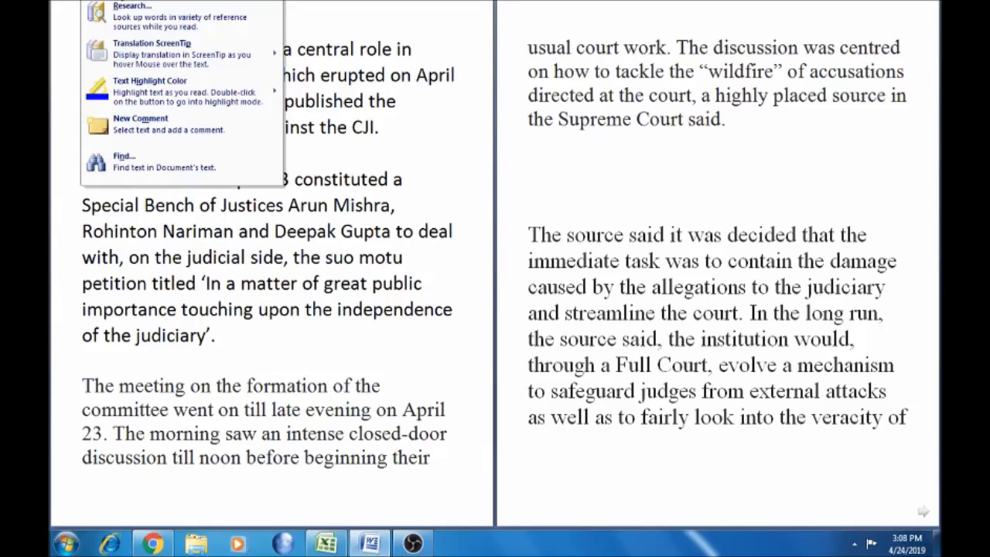
click(406, 89)
key(Escape)
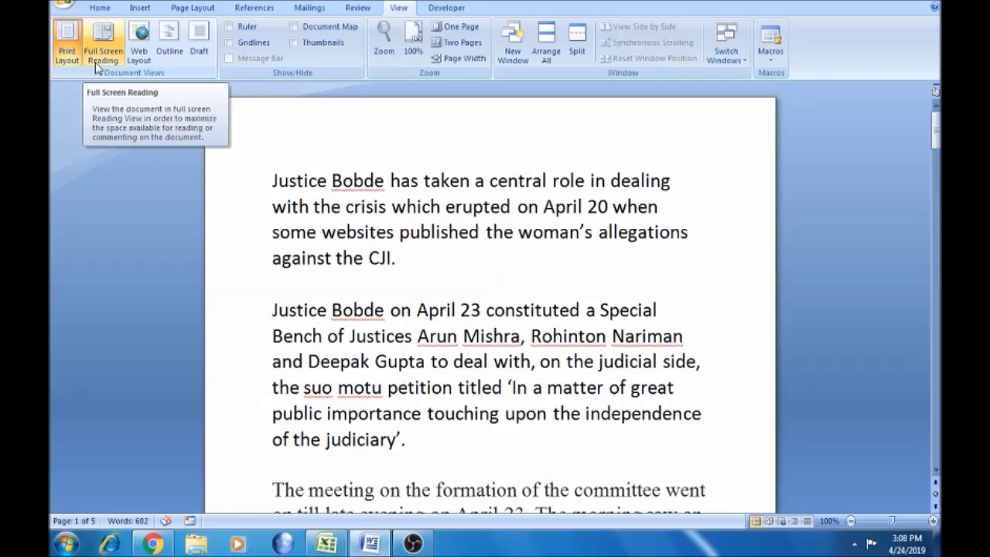
- Switch the article to Web Layout, then to Outline view
click(137, 55)
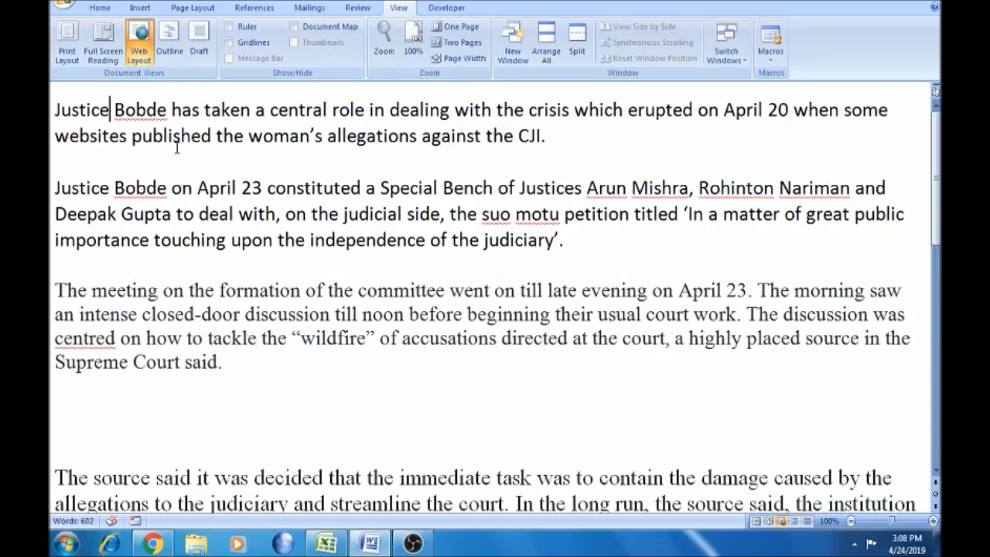
click(171, 60)
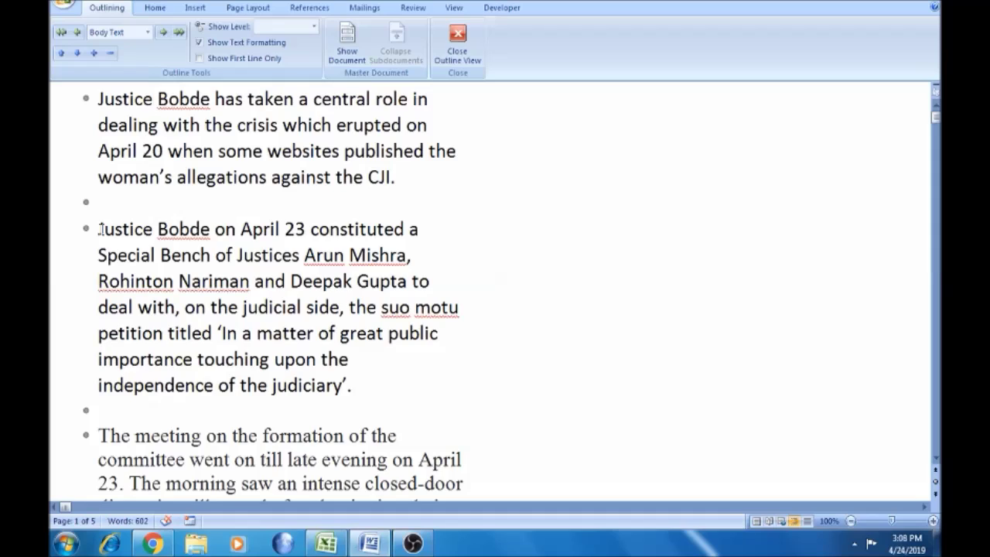
- Place the cursor after 'Justice' in the first outline item and switch to Draft view
click(153, 99)
click(454, 9)
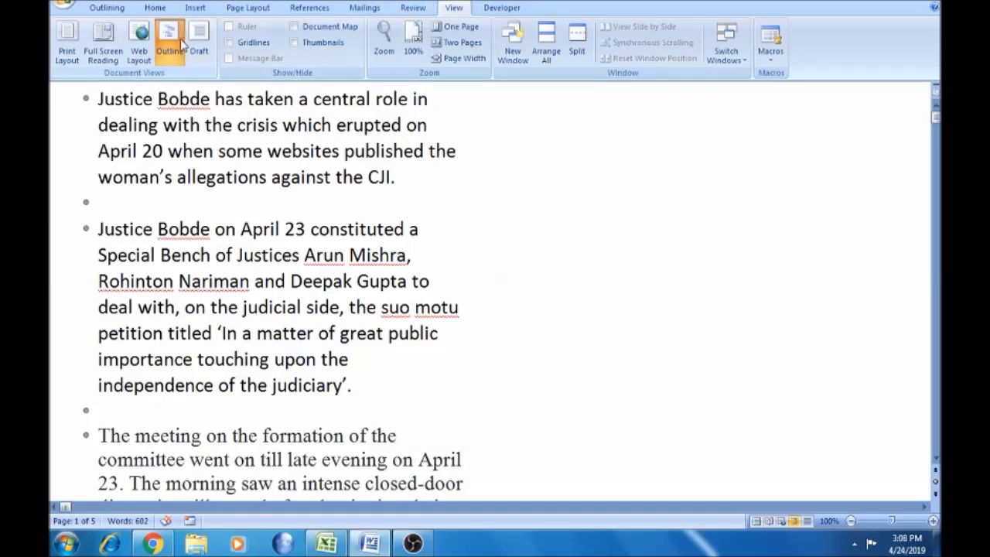
click(199, 46)
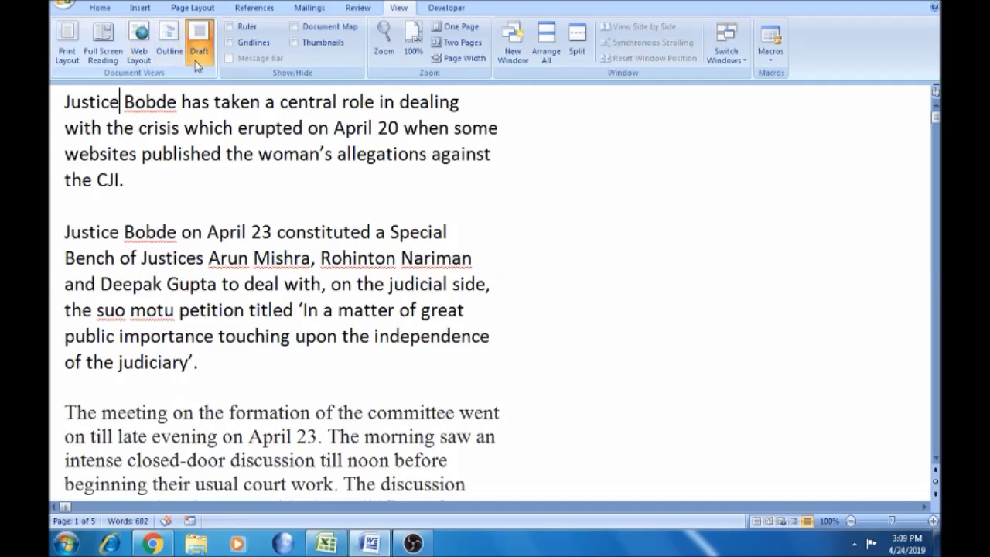
- Preview the article in Full Screen Reading view, then leave it with Esc
click(103, 54)
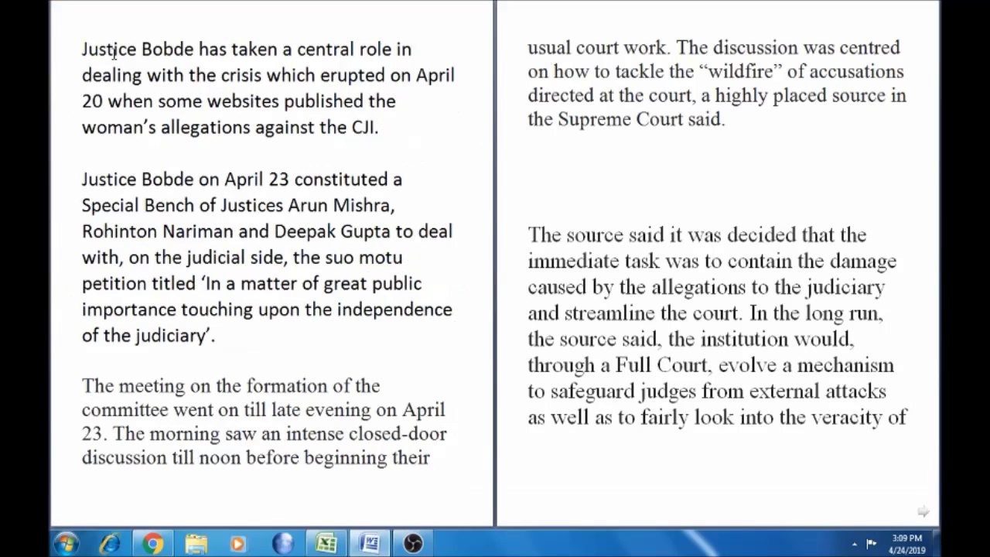
key(Escape)
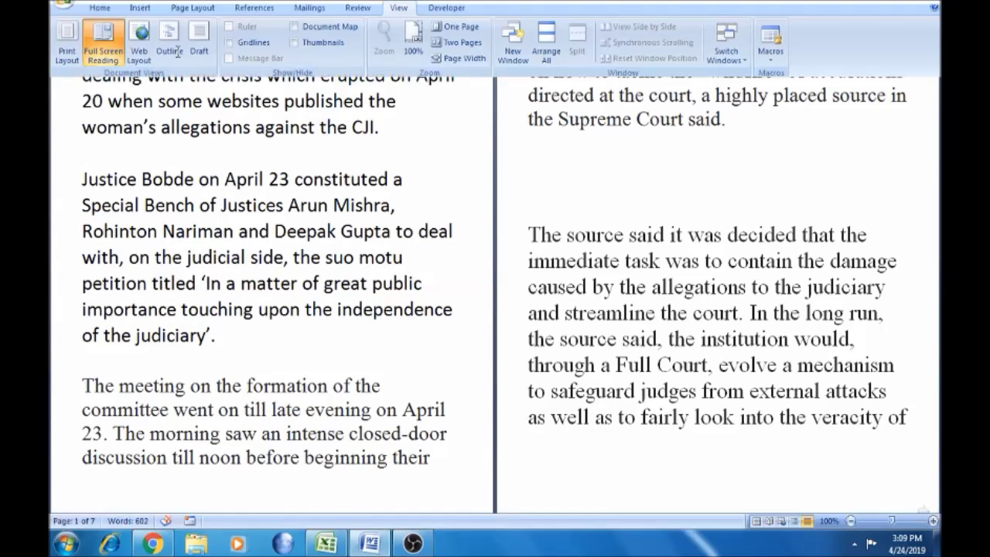